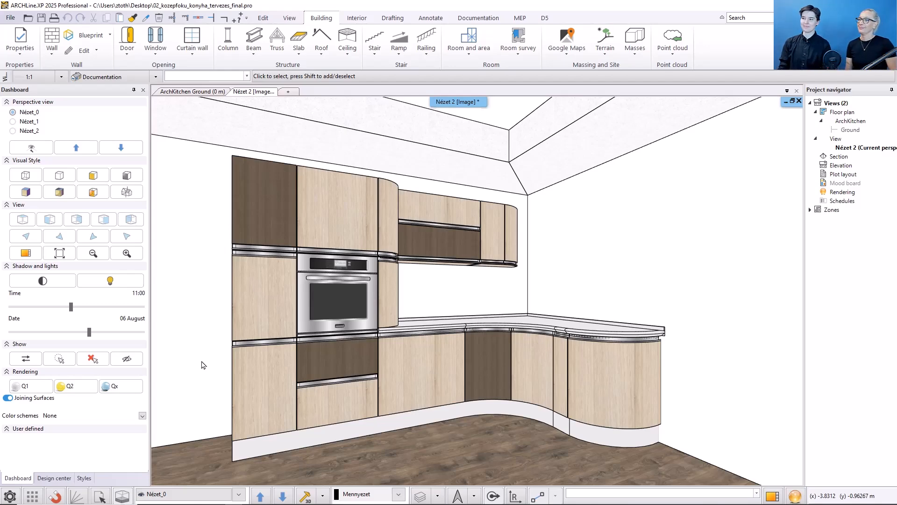
Step: Open the tall oven cabinet's properties for editing and fit the whole unit in the preview
{"action": "left_click", "coordinate": [321, 356]}
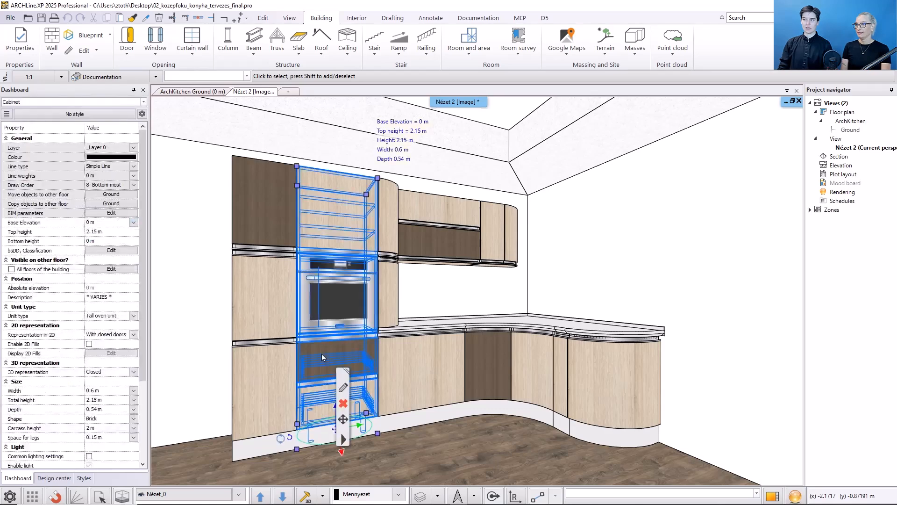
{"action": "left_click", "coordinate": [340, 387]}
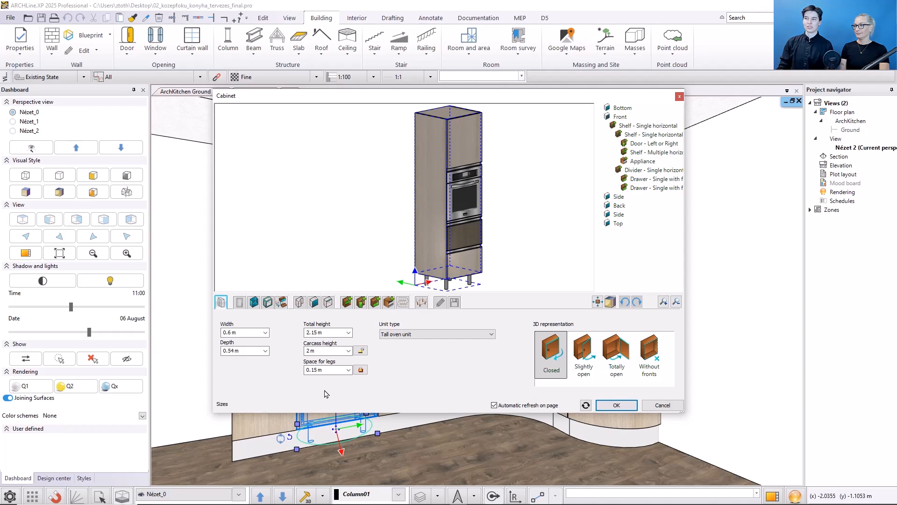
{"action": "middle_click_drag", "start_coordinate": [382, 247], "coordinate": [356, 246]}
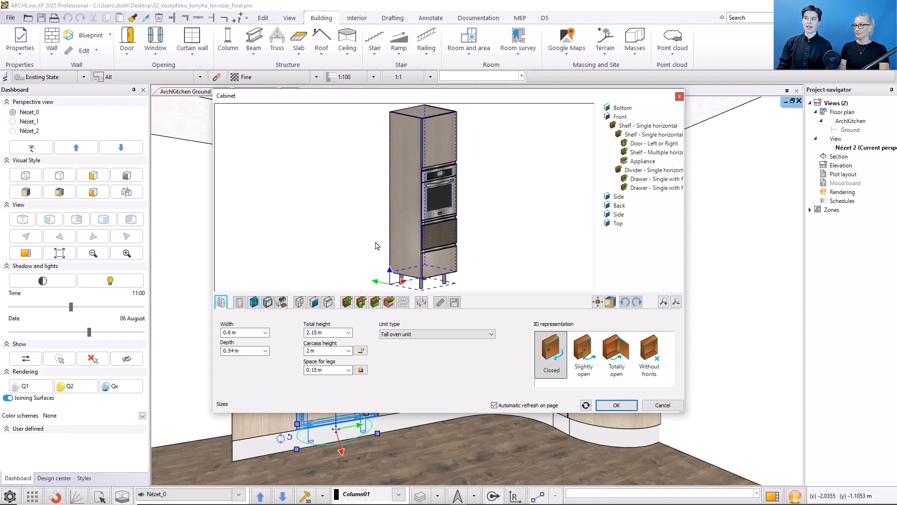
{"action": "scroll", "coordinate": [378, 245], "scroll_direction": "down", "scroll_amount": 1}
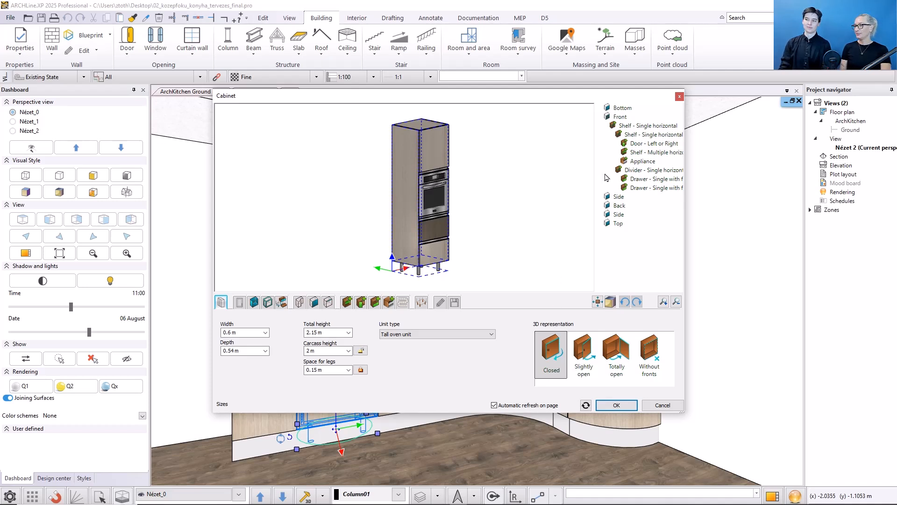
Step: Inspect the settings of the second-level single horizontal shelf, the built-in oven appliance and the cabinet's side panel
{"action": "left_click", "coordinate": [644, 139]}
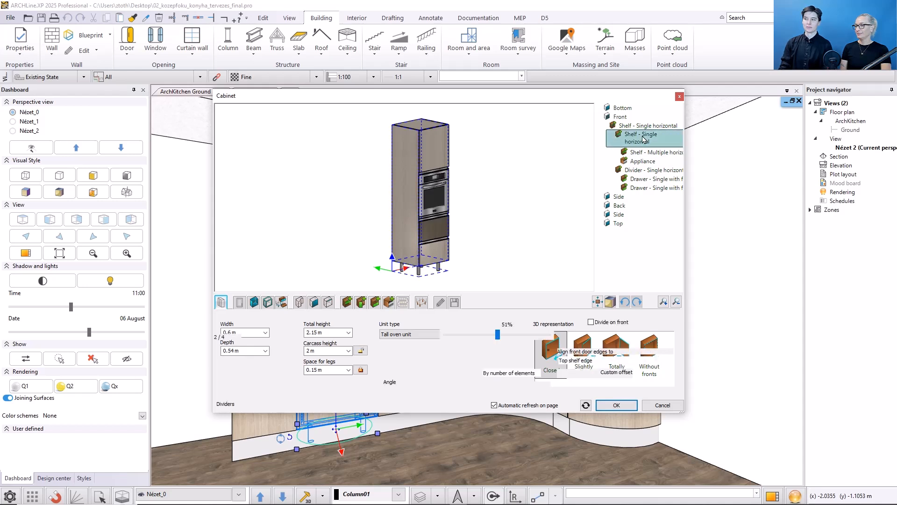
{"action": "left_click", "coordinate": [645, 162]}
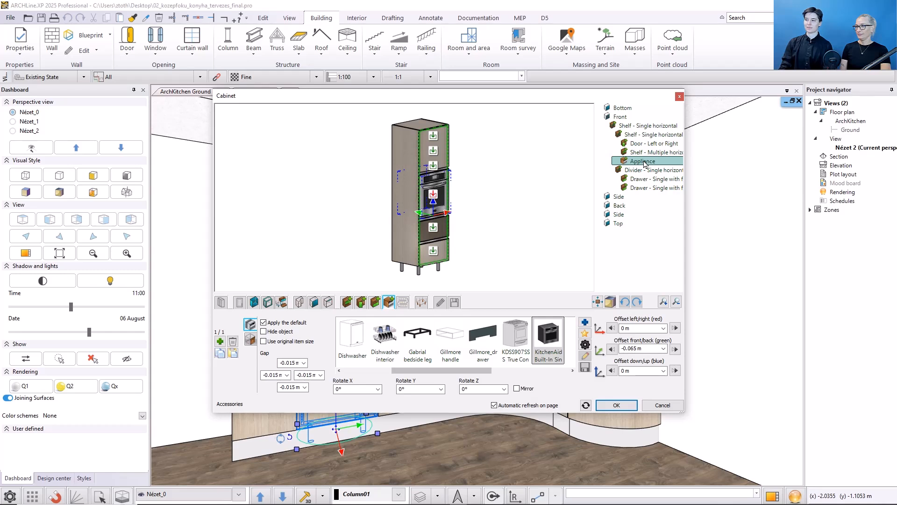
{"action": "left_click", "coordinate": [402, 223]}
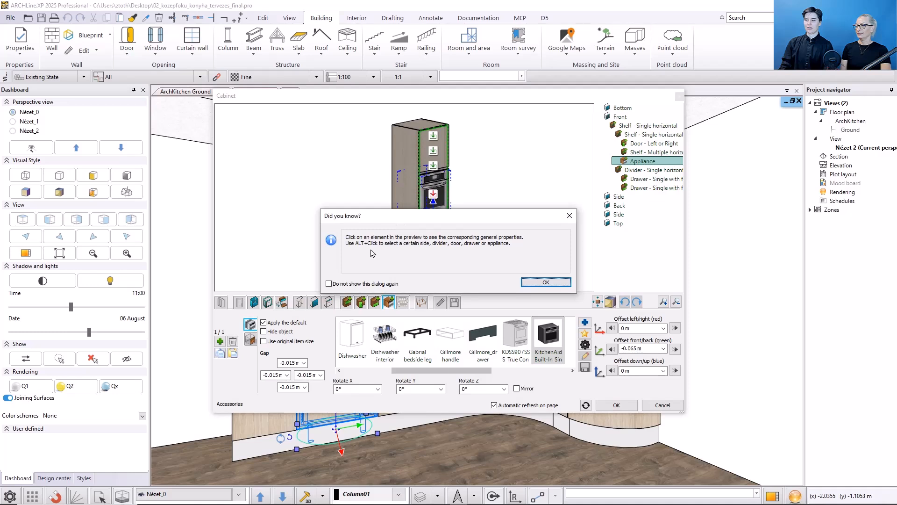
{"action": "left_click", "coordinate": [546, 282]}
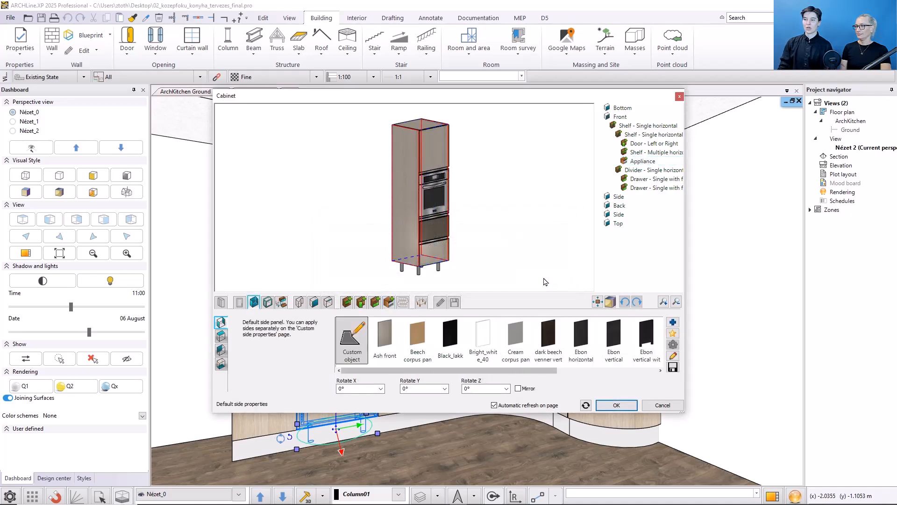
Step: Look through the custom edge properties and the default drawer settings, ending at the cabinet's sizes
{"action": "left_click", "coordinate": [329, 302]}
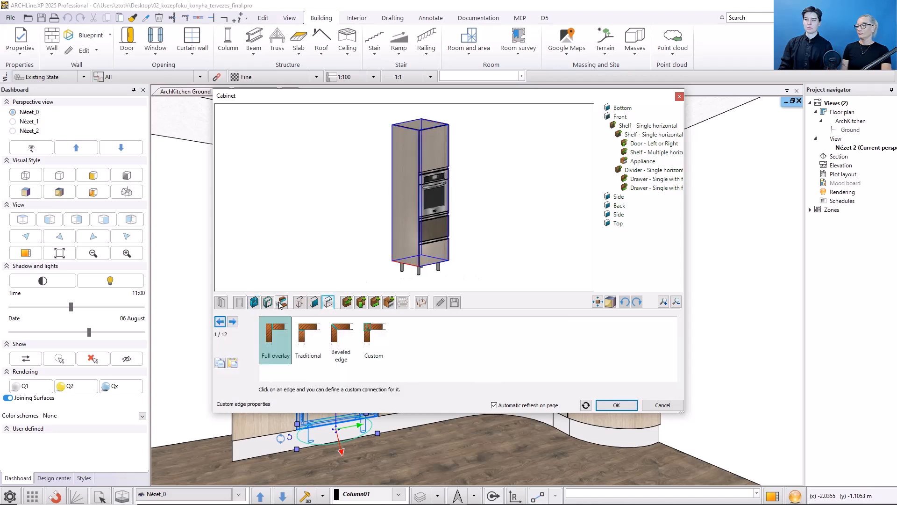
{"action": "left_click", "coordinate": [282, 302]}
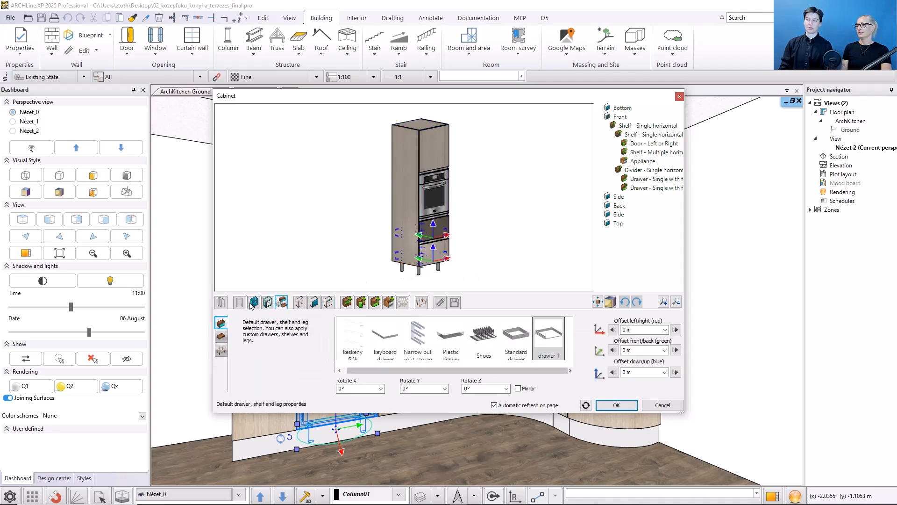
{"action": "left_click", "coordinate": [221, 302]}
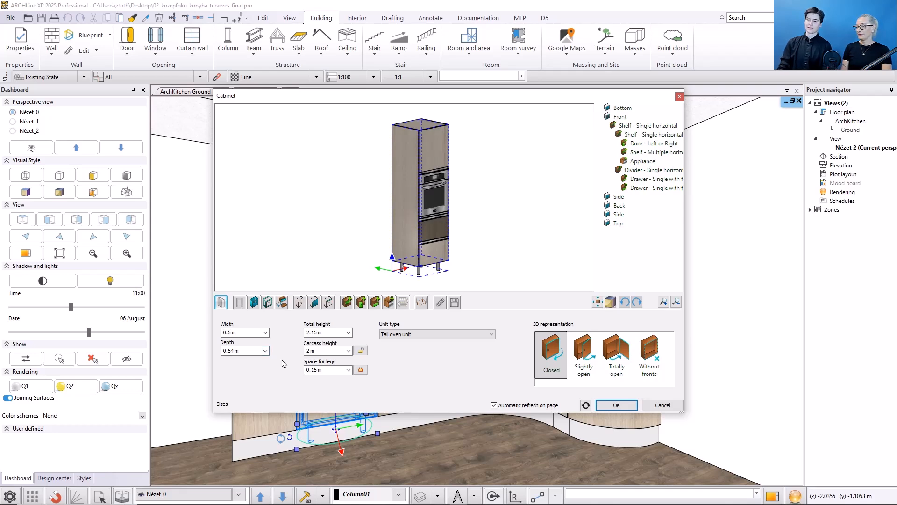
Step: Preview the cabinet in wire-frame and X-ray display, and return the preview to realistic with edges
{"action": "left_click", "coordinate": [610, 304]}
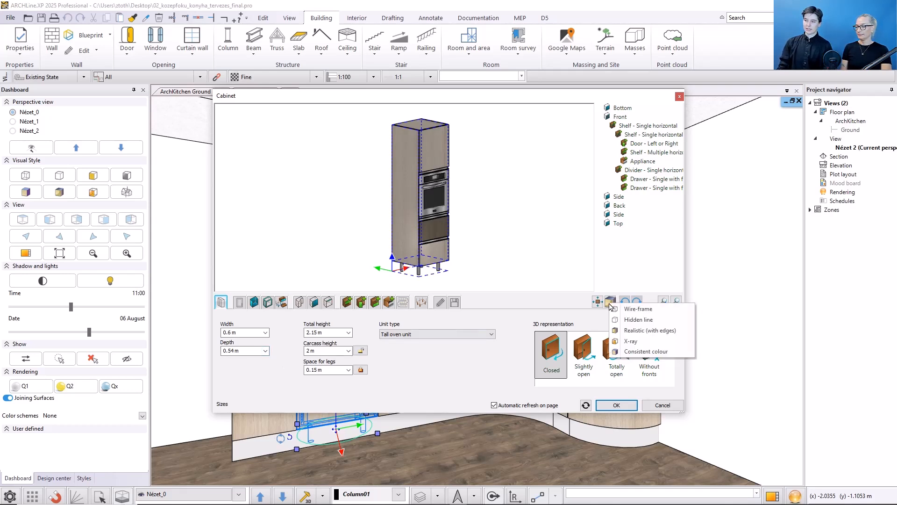
{"action": "left_click", "coordinate": [615, 310]}
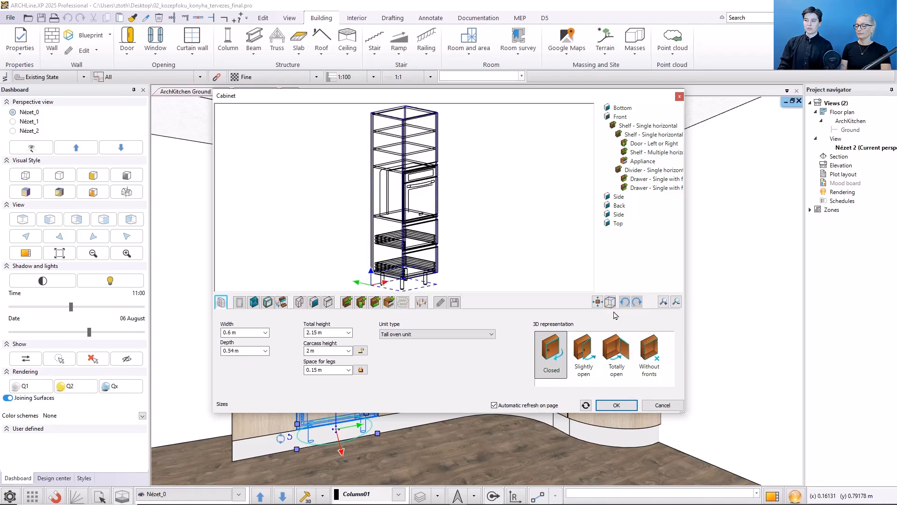
{"action": "left_click", "coordinate": [609, 302]}
{"action": "left_click", "coordinate": [616, 323]}
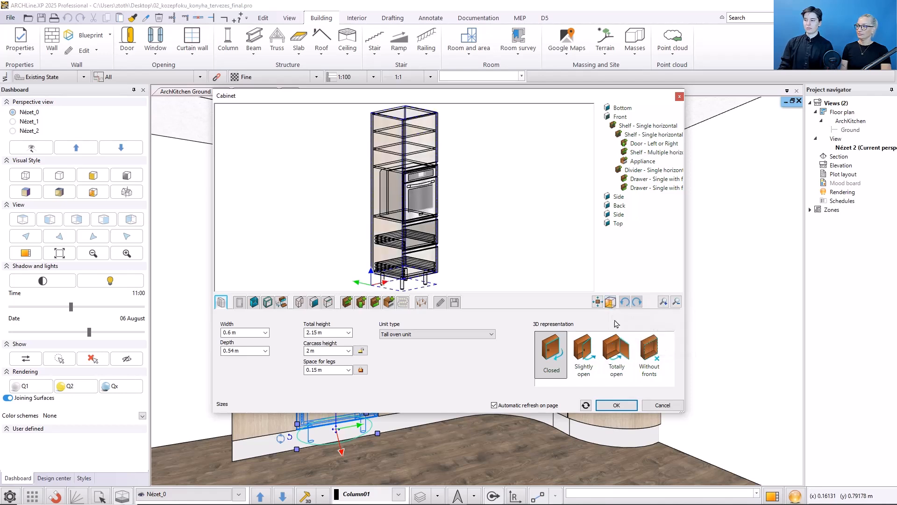
{"action": "left_click", "coordinate": [610, 302]}
{"action": "left_click", "coordinate": [616, 323]}
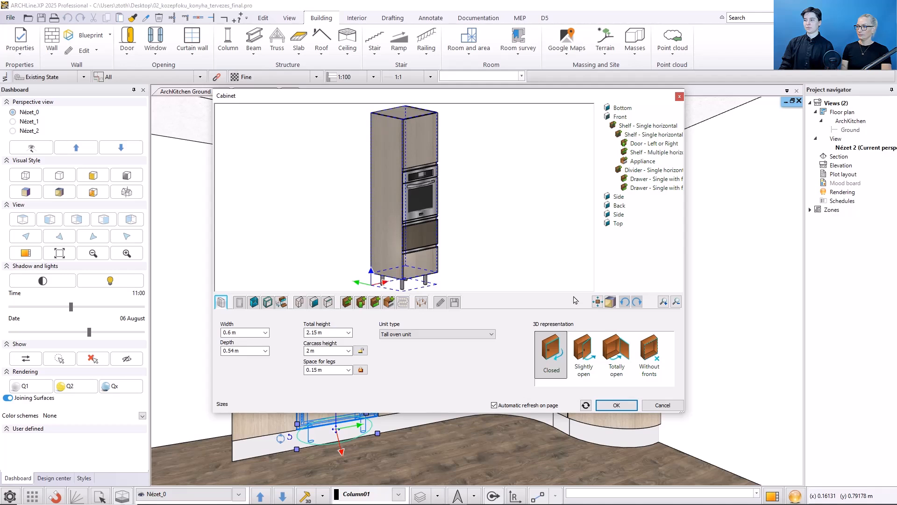
Step: Show the cabinet preview as an exploded view of its panels, and collapse it back to the assembled state
{"action": "left_click", "coordinate": [598, 302]}
{"action": "left_click", "coordinate": [600, 335]}
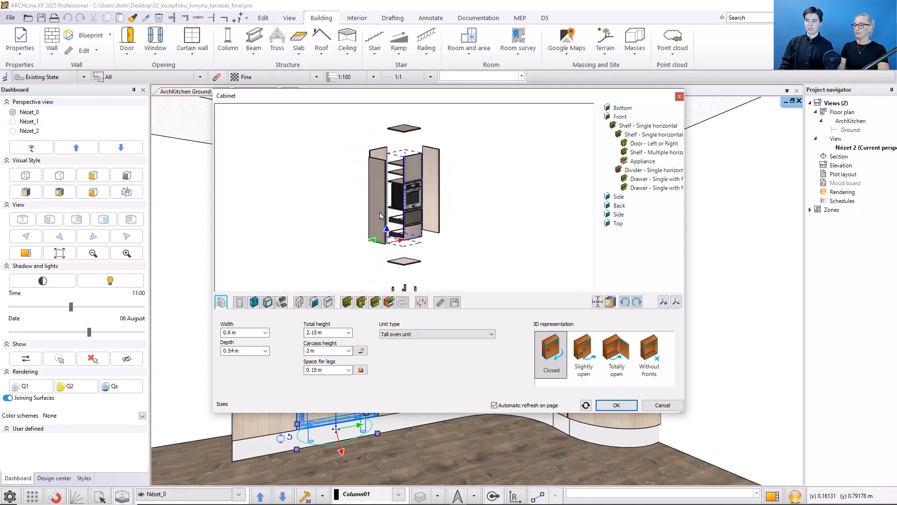
{"action": "left_click", "coordinate": [597, 303]}
{"action": "left_click", "coordinate": [603, 311]}
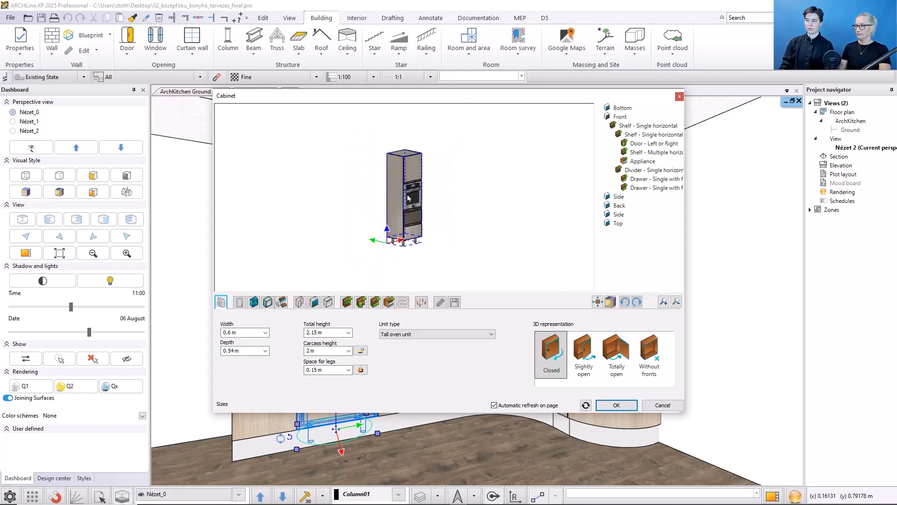
Step: Preview the cabinet totally open and without fronts, restore the closed representation, and check the unit type options
{"action": "left_click", "coordinate": [611, 349]}
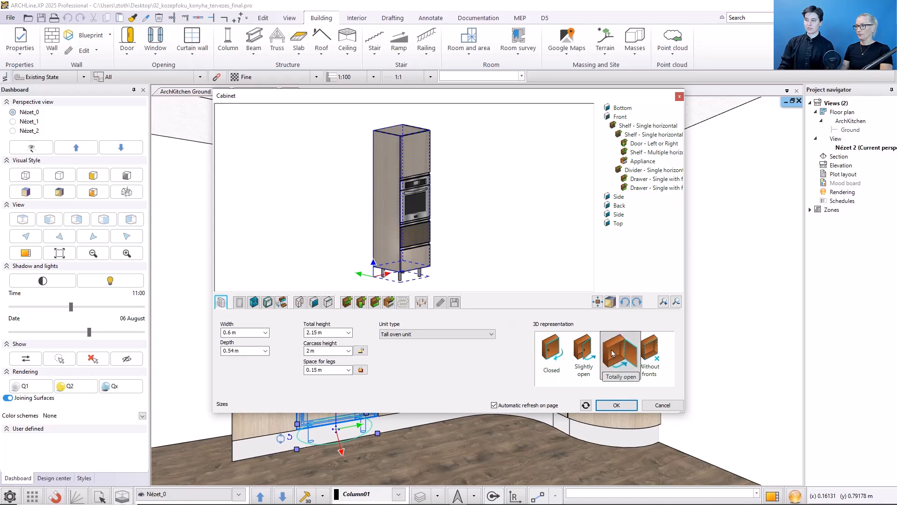
{"action": "left_click", "coordinate": [647, 353]}
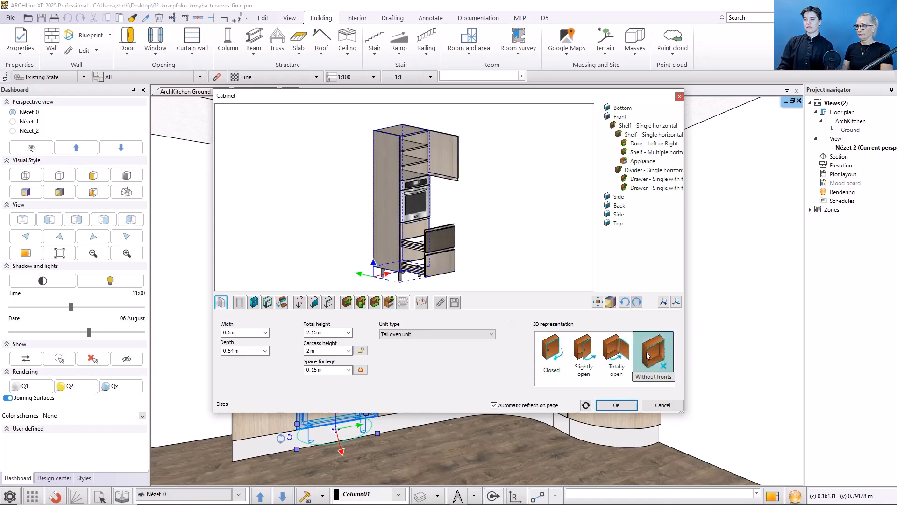
{"action": "left_click", "coordinate": [551, 351]}
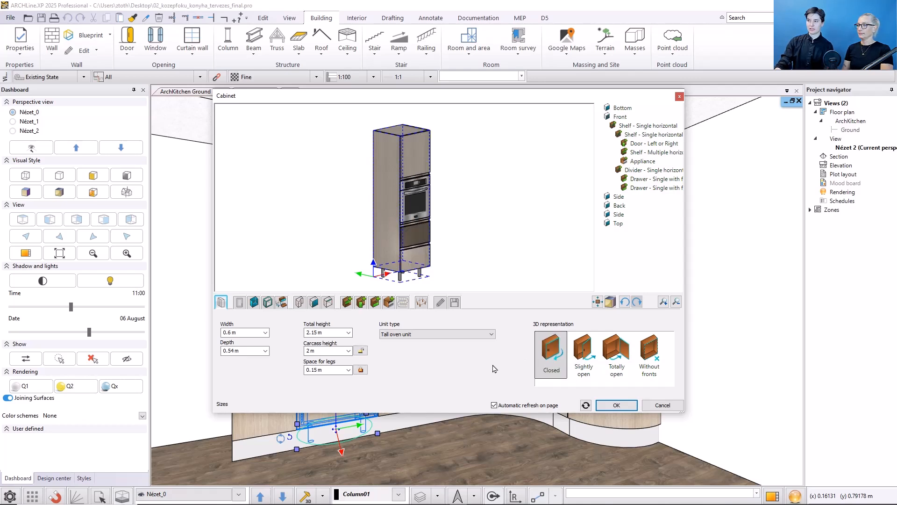
{"action": "left_click", "coordinate": [478, 335]}
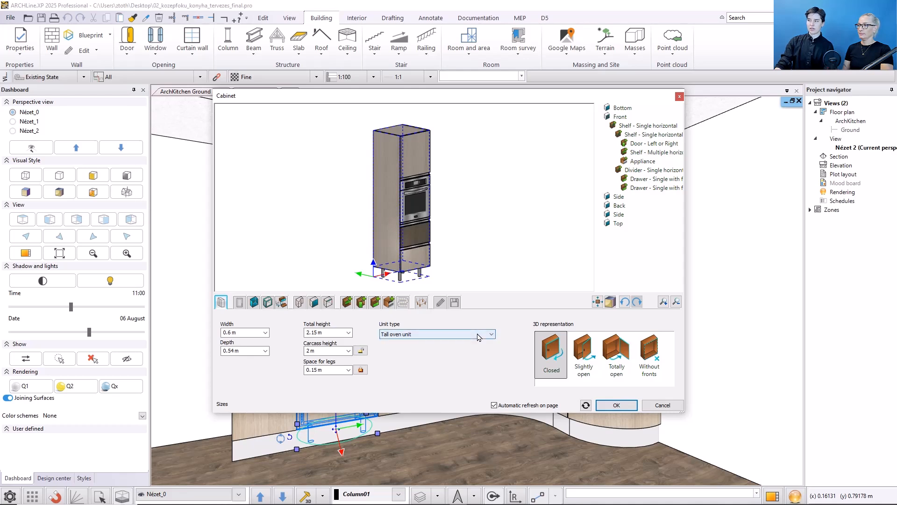
{"action": "left_click", "coordinate": [478, 335]}
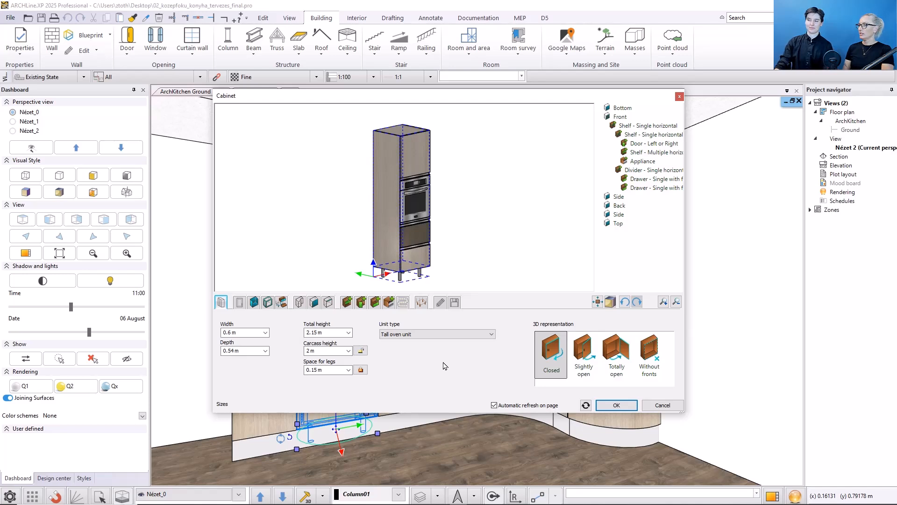
Step: Examine the default door front's profile in the cabinet door editor, and view the default handle settings
{"action": "left_click", "coordinate": [241, 304]}
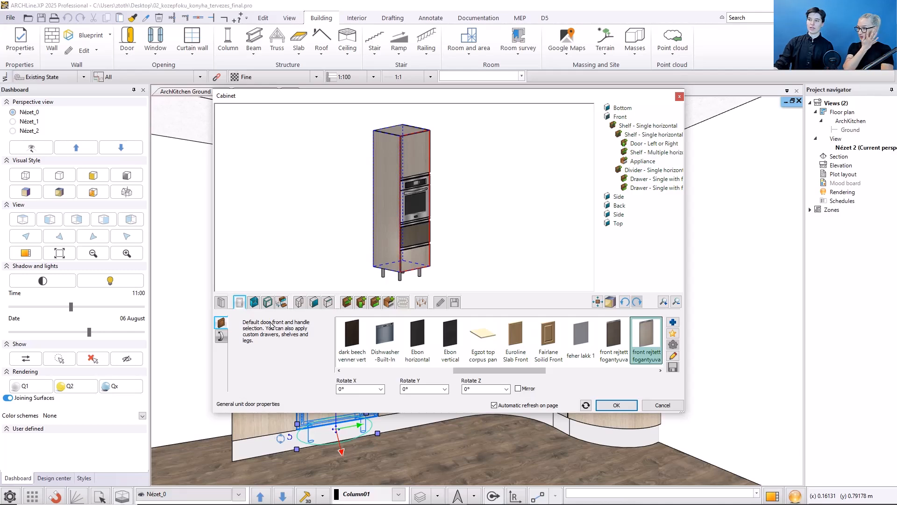
{"action": "left_click", "coordinate": [675, 356]}
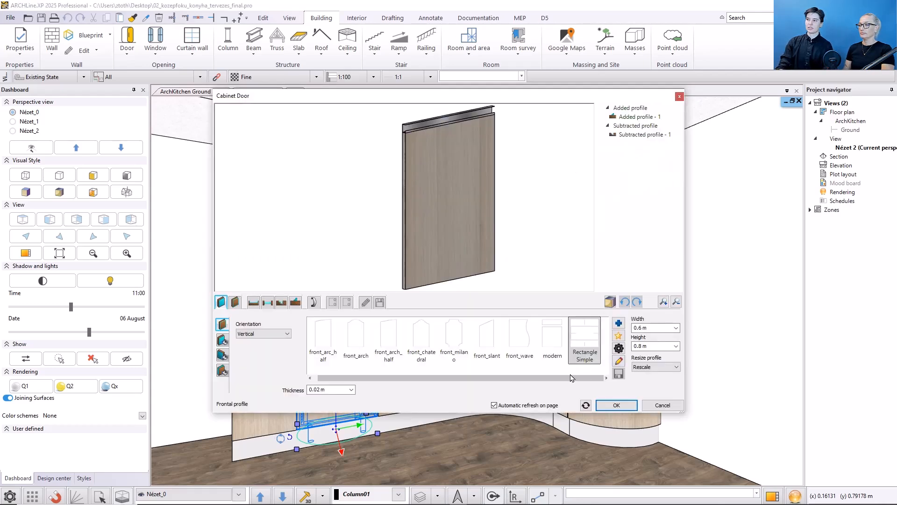
{"action": "scroll", "coordinate": [428, 117], "scroll_direction": "up", "scroll_amount": 3}
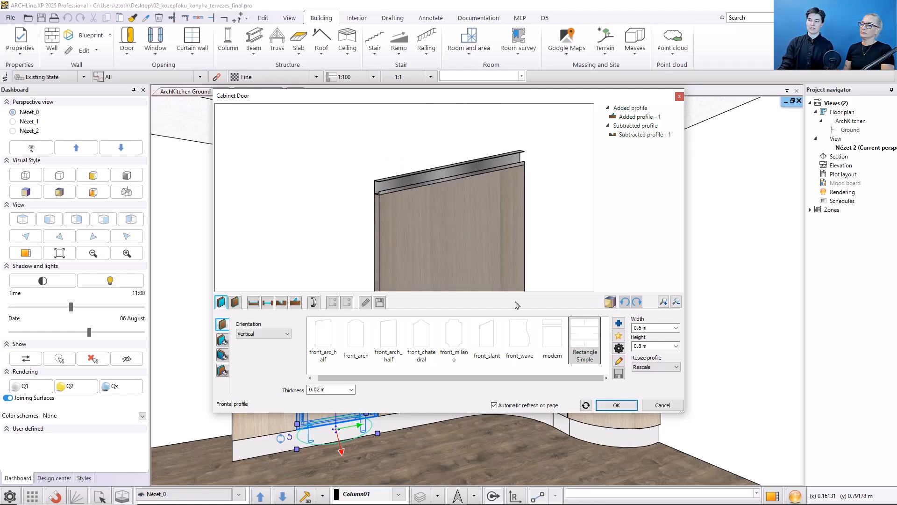
{"action": "left_click", "coordinate": [610, 404]}
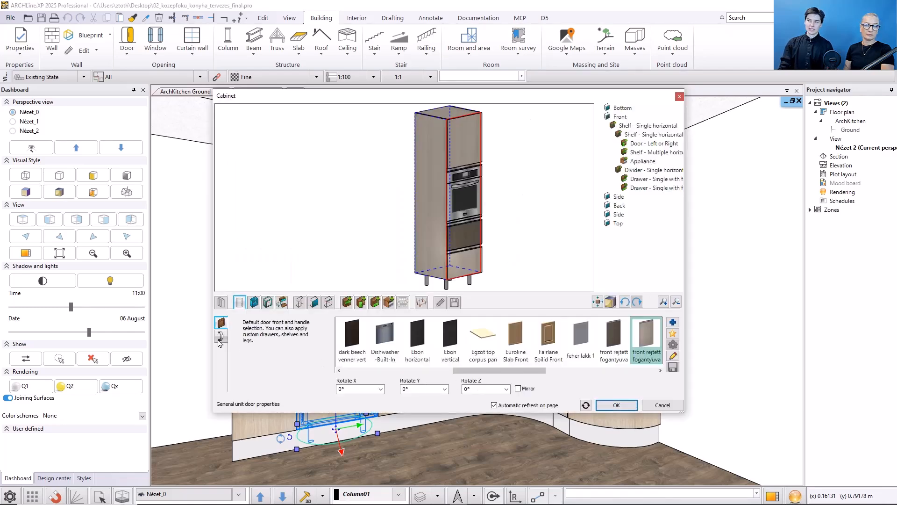
{"action": "left_click", "coordinate": [220, 337]}
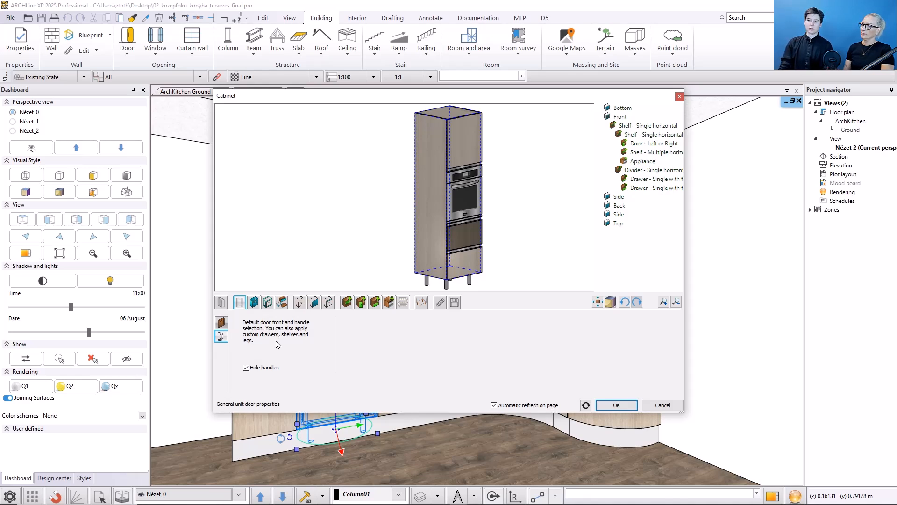
Step: Review the default side, top, back and bottom panel settings of the cabinet
{"action": "left_click", "coordinate": [253, 302]}
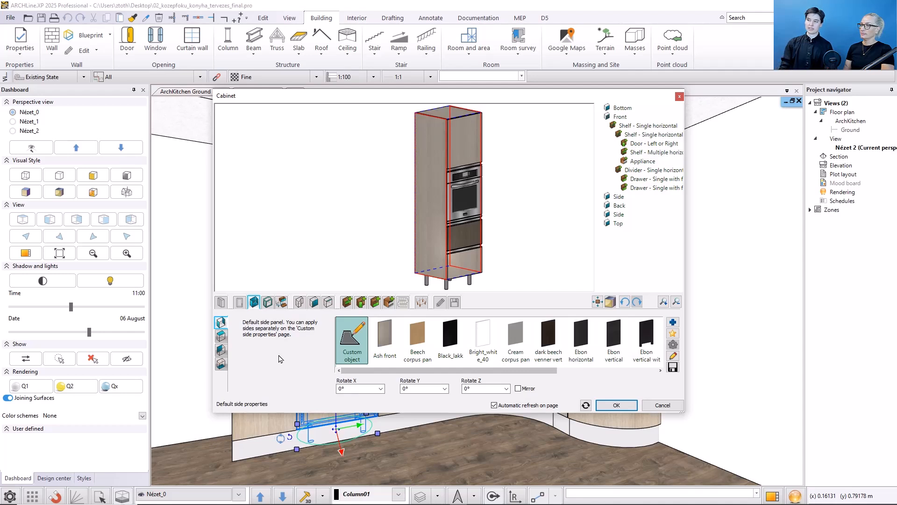
{"action": "left_click", "coordinate": [221, 336]}
{"action": "left_click", "coordinate": [220, 351]}
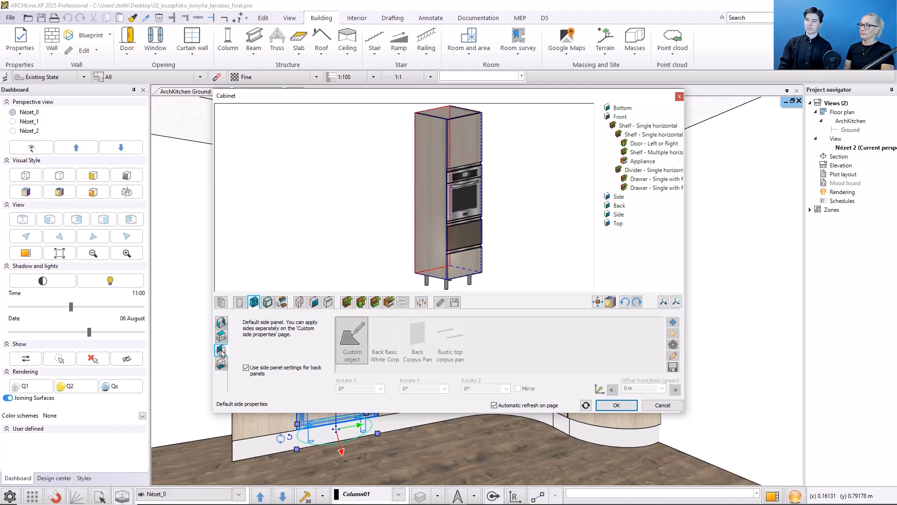
{"action": "left_click", "coordinate": [221, 363]}
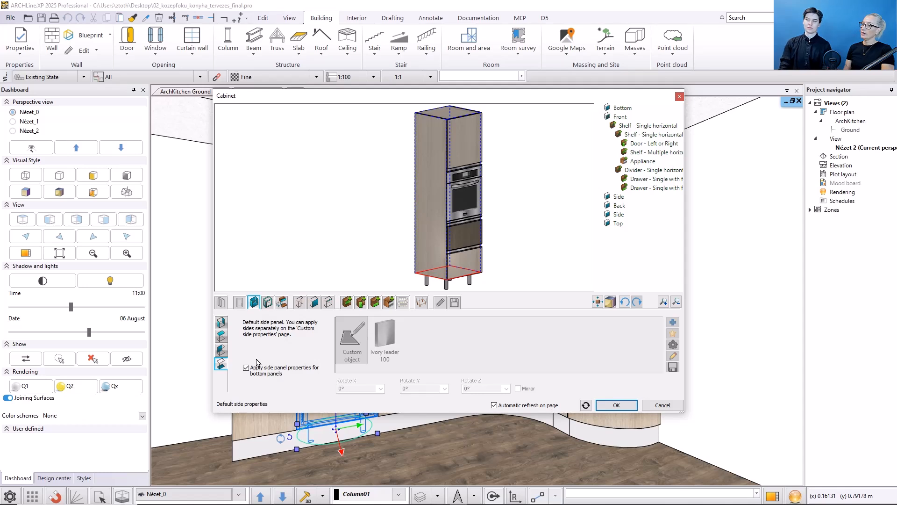
Step: Make the top panel overlap the side in the cabinet's default edge connections
{"action": "left_click", "coordinate": [268, 302]}
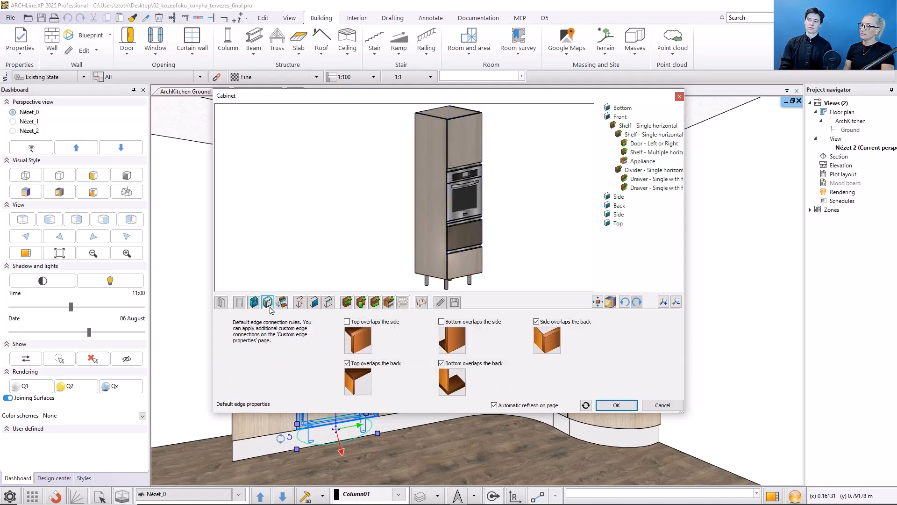
{"action": "scroll", "coordinate": [442, 128], "scroll_direction": "up", "scroll_amount": 5}
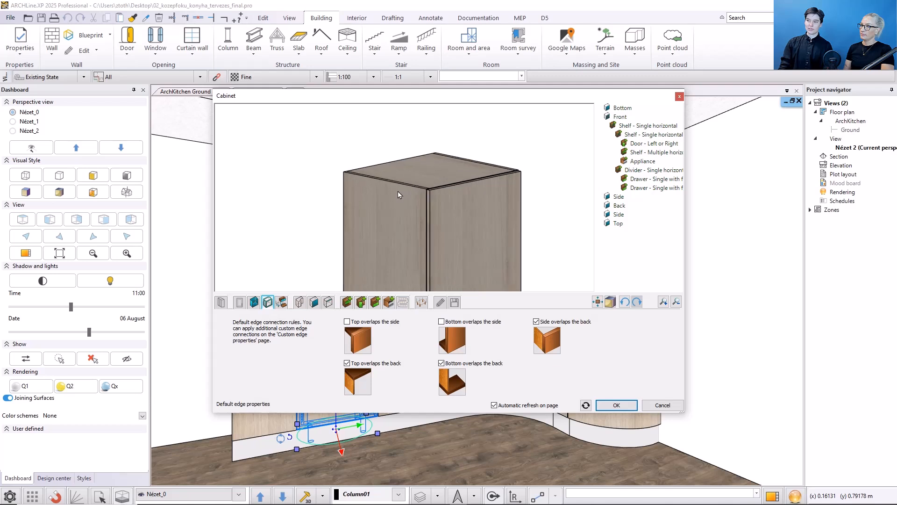
{"action": "left_click", "coordinate": [347, 321]}
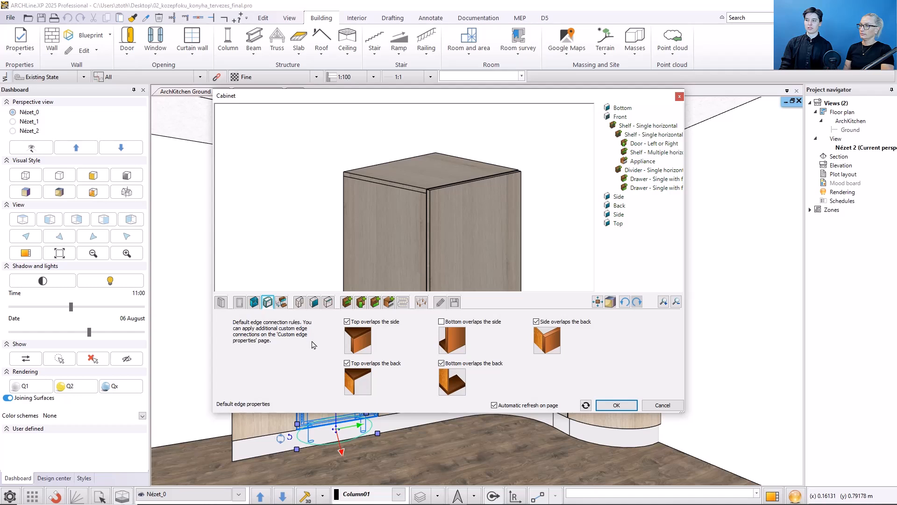
Step: Set the cabinet's 3D representation to Totally open and view the default drawer settings
{"action": "left_click", "coordinate": [281, 302]}
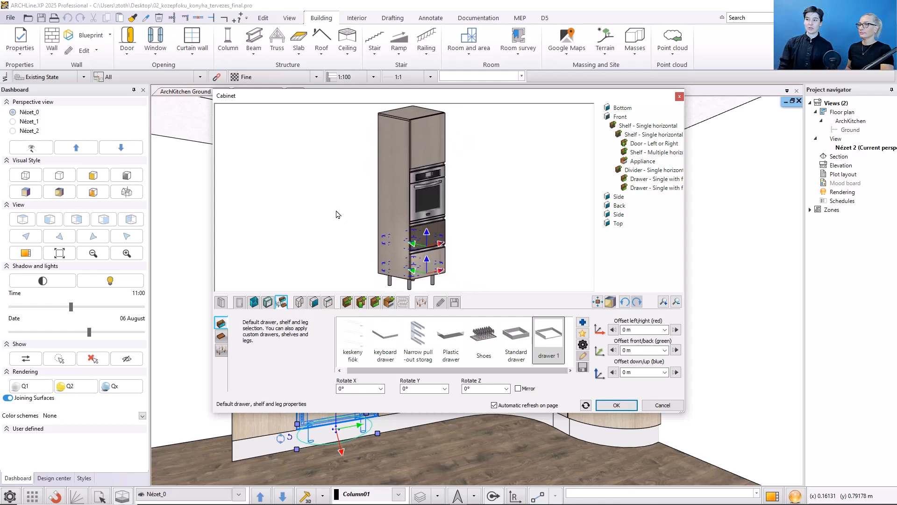
{"action": "left_click", "coordinate": [222, 303]}
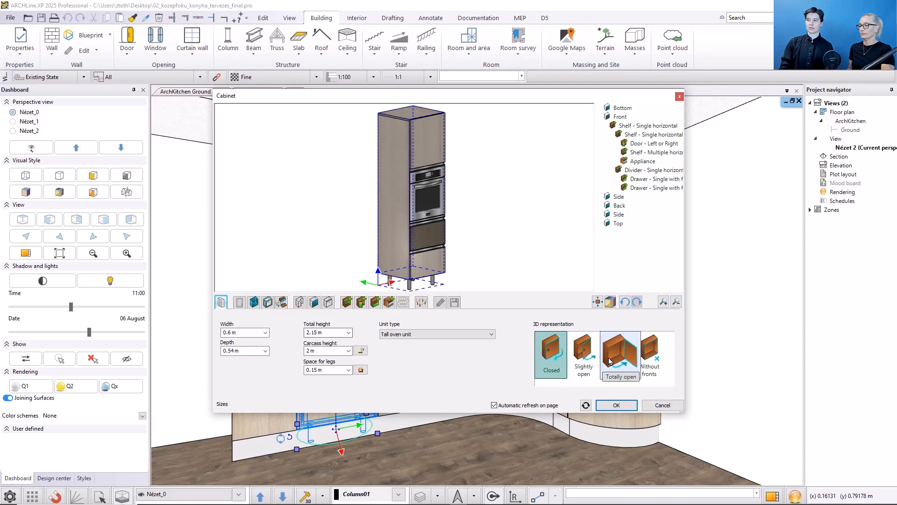
{"action": "left_click", "coordinate": [609, 361]}
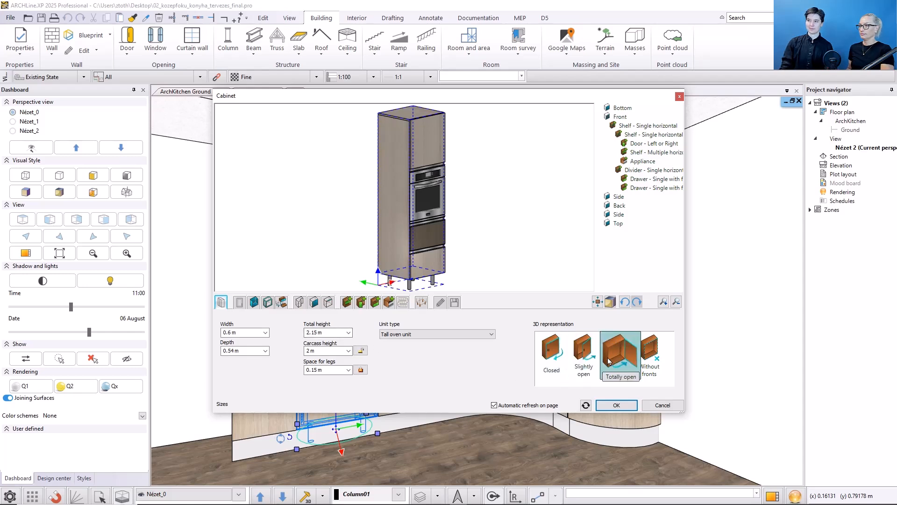
{"action": "left_click", "coordinate": [282, 302]}
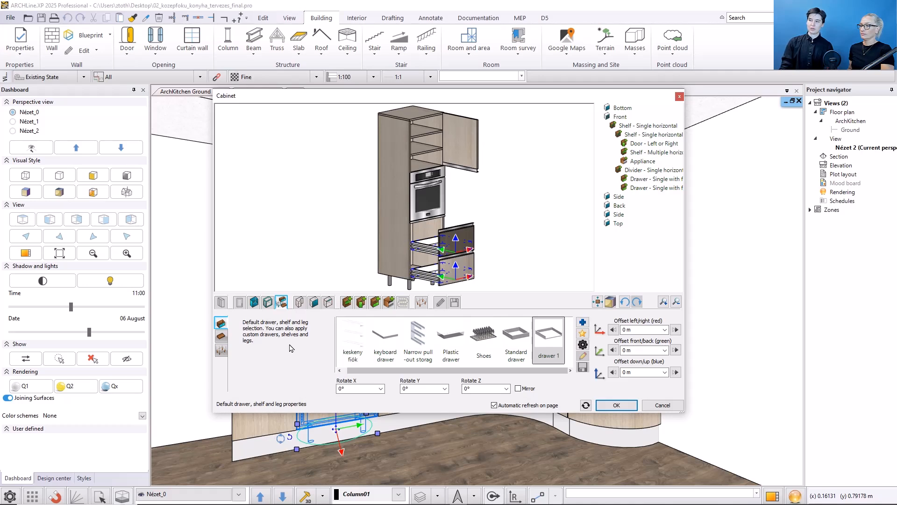
Step: Review the default shelf and leg settings, previewing the cabinet with its legs hidden and shown again
{"action": "left_click", "coordinate": [221, 336]}
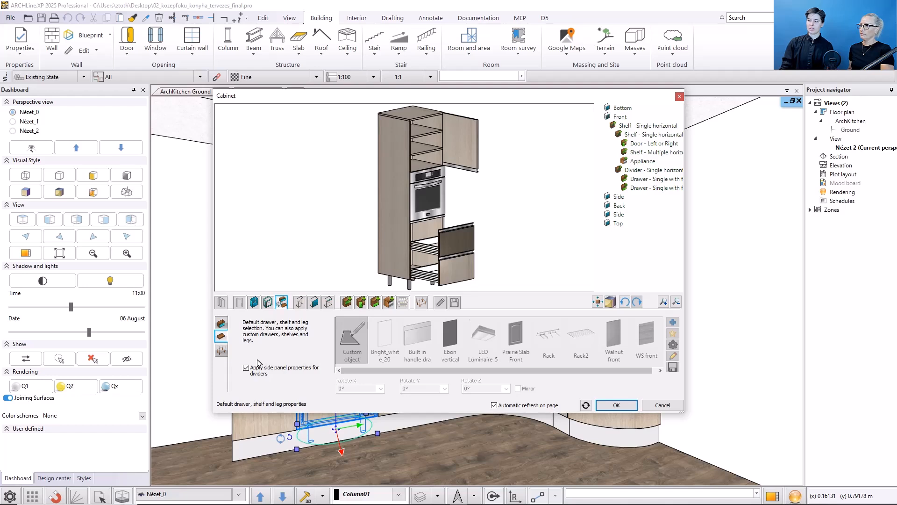
{"action": "left_click", "coordinate": [221, 350]}
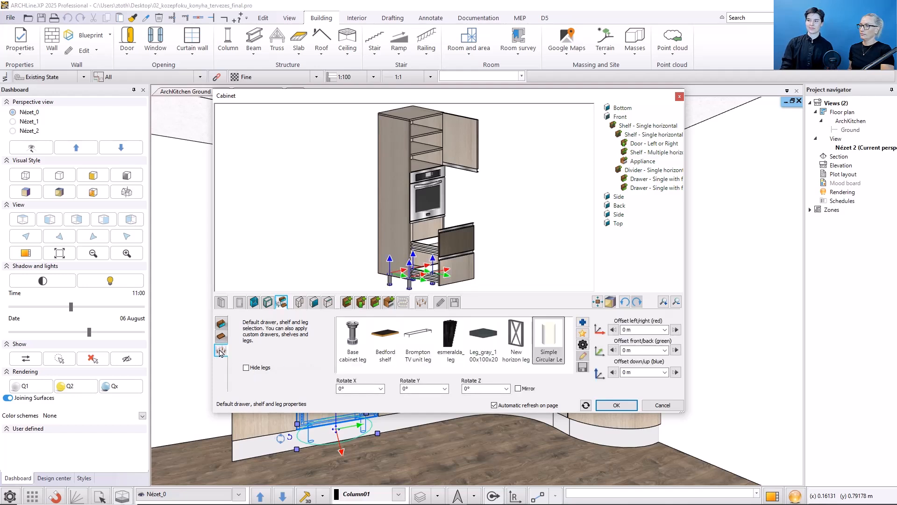
{"action": "left_click", "coordinate": [246, 368]}
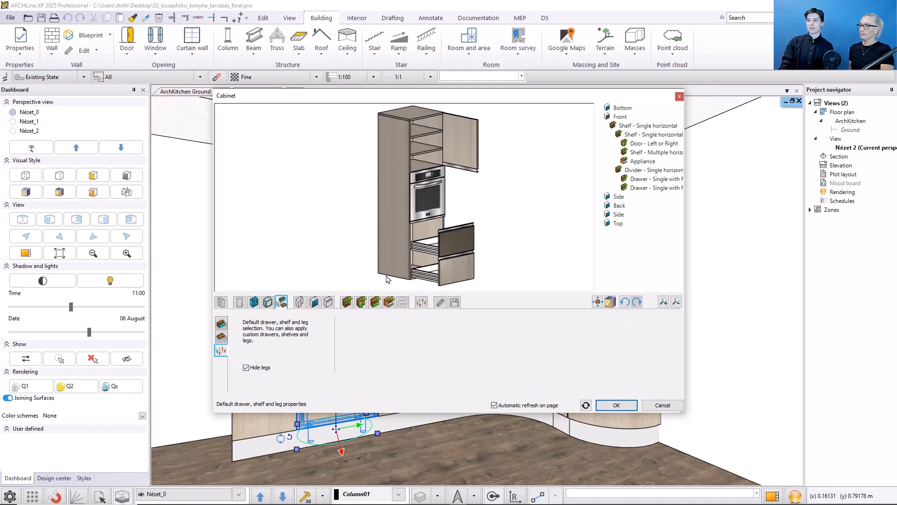
{"action": "left_click", "coordinate": [246, 368]}
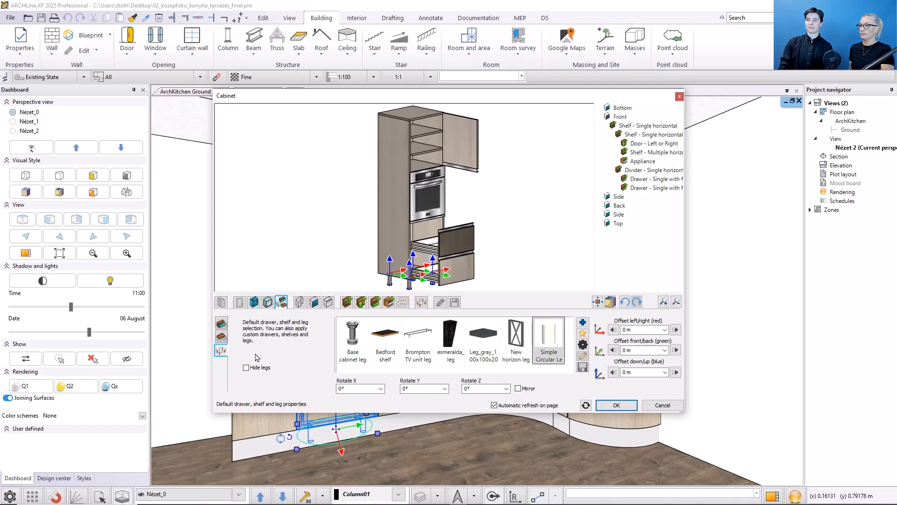
Step: Review the unit shape options, and go through the custom panel properties from the front to the second side panel
{"action": "left_click", "coordinate": [300, 302]}
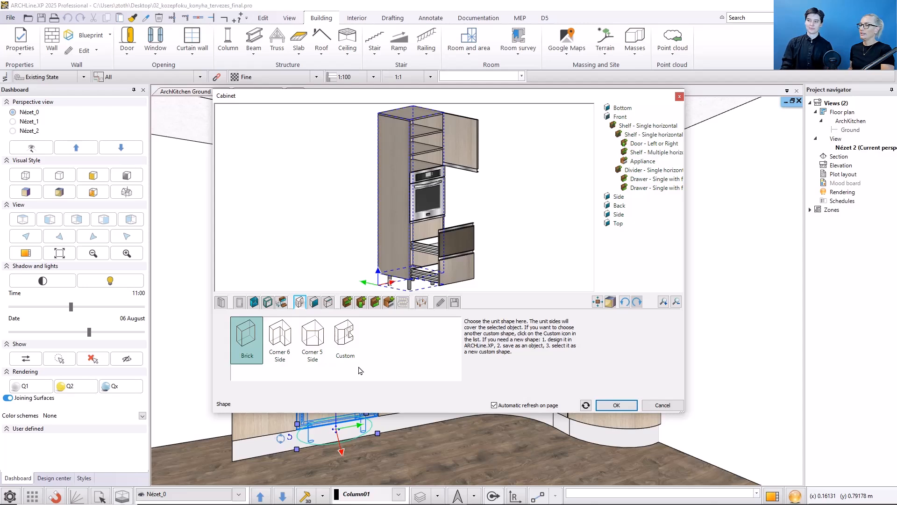
{"action": "left_click", "coordinate": [317, 304]}
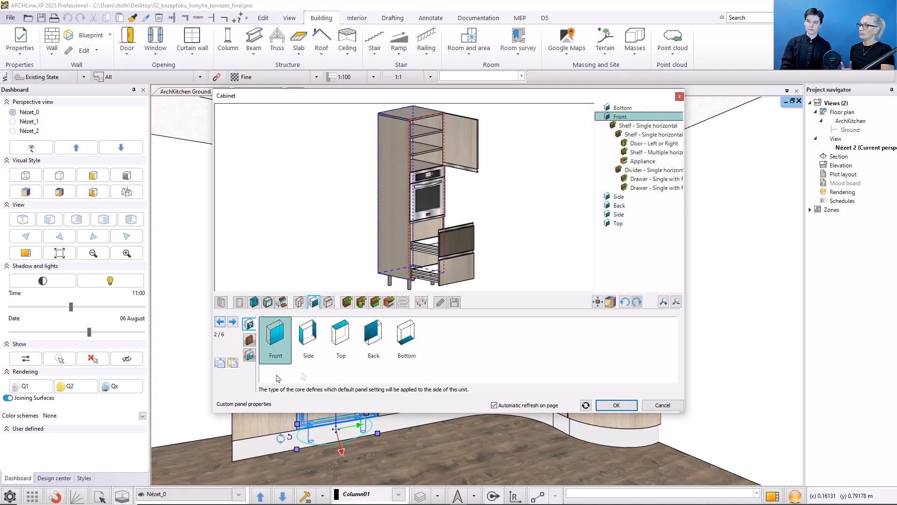
{"action": "left_click", "coordinate": [233, 322]}
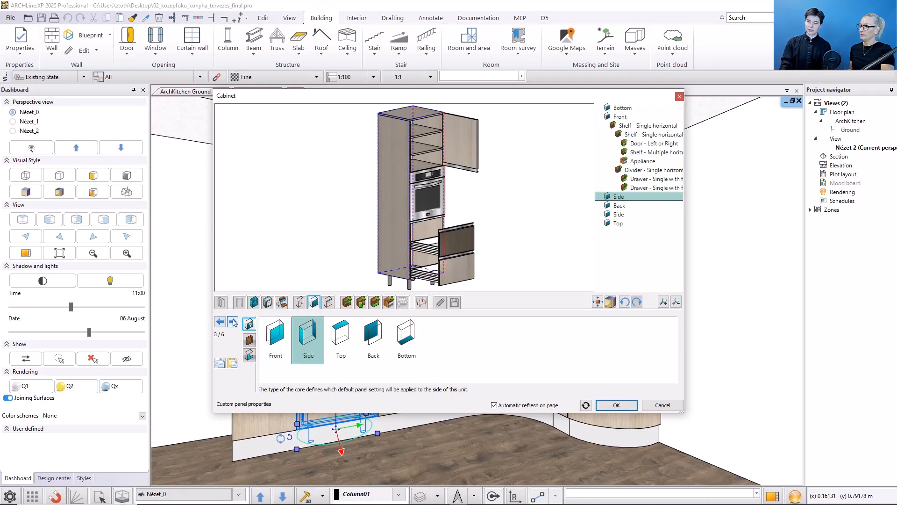
{"action": "left_click", "coordinate": [233, 322]}
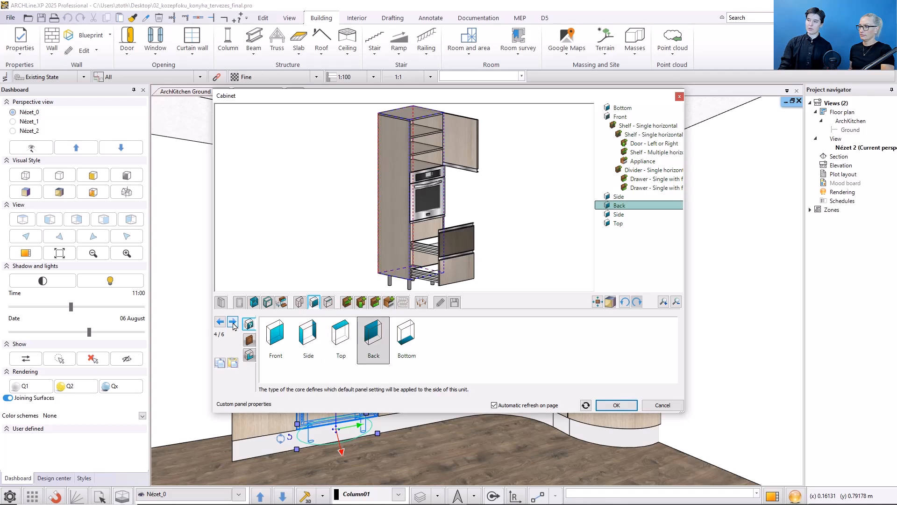
{"action": "left_click", "coordinate": [233, 322]}
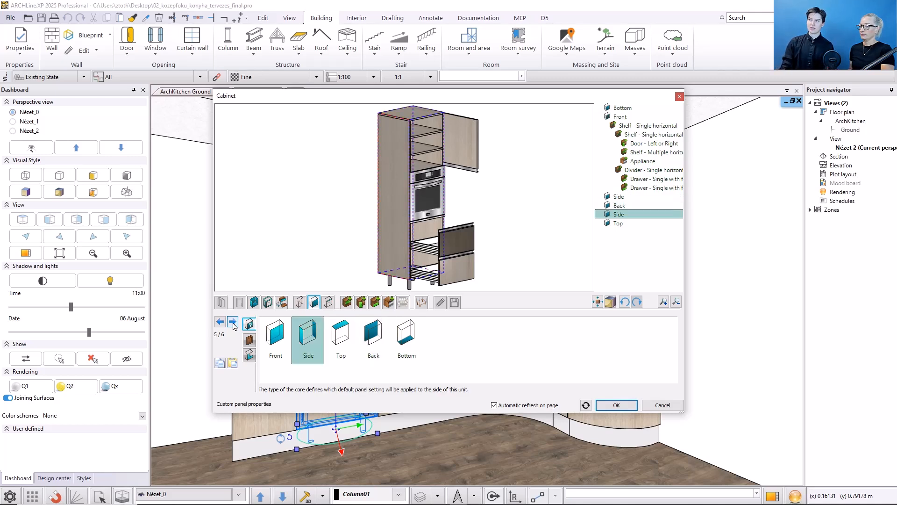
Step: Override the default object of the selected side panel with the Black_lakk panel
{"action": "left_click", "coordinate": [249, 340]}
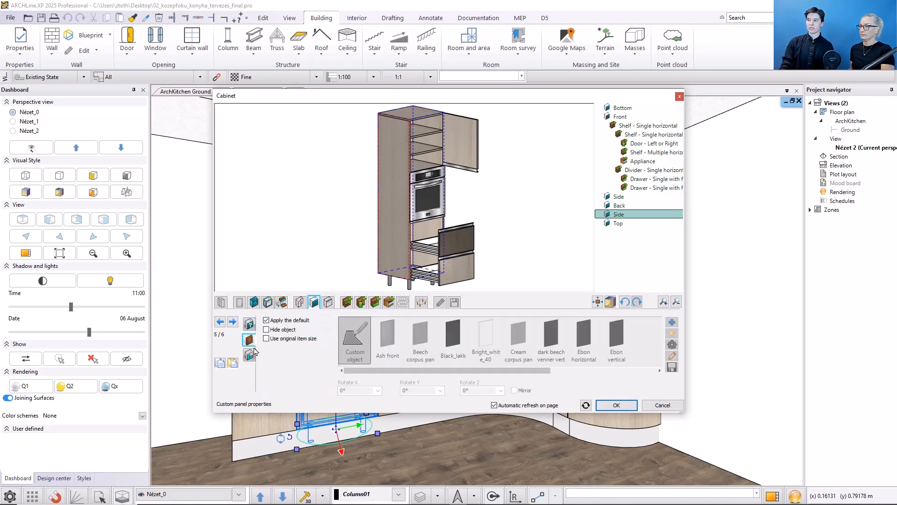
{"action": "left_click", "coordinate": [283, 321]}
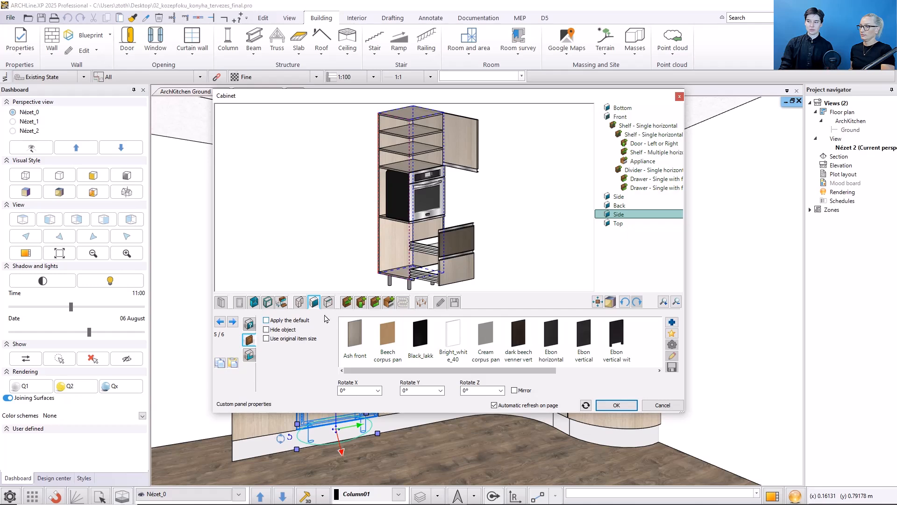
{"action": "left_click", "coordinate": [416, 339]}
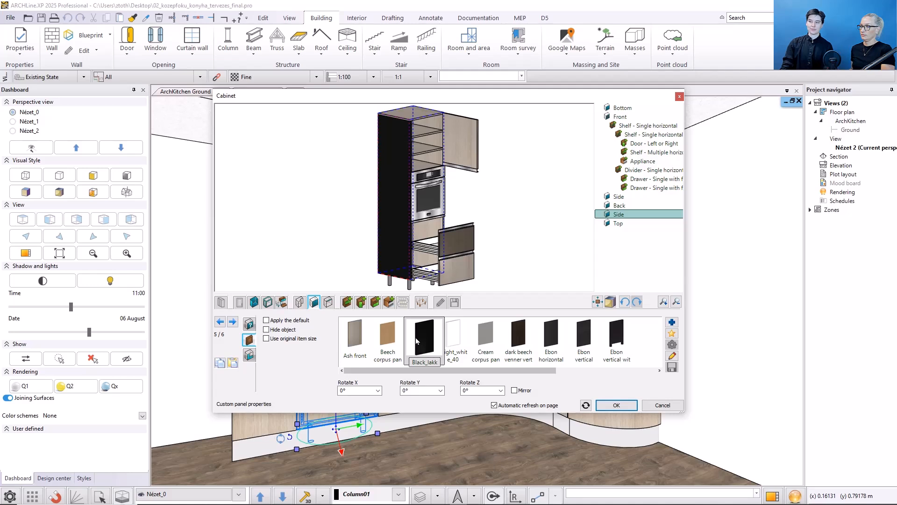
Step: Preview the black side panel hidden and at its original item size, switching each option back off
{"action": "left_click", "coordinate": [286, 330]}
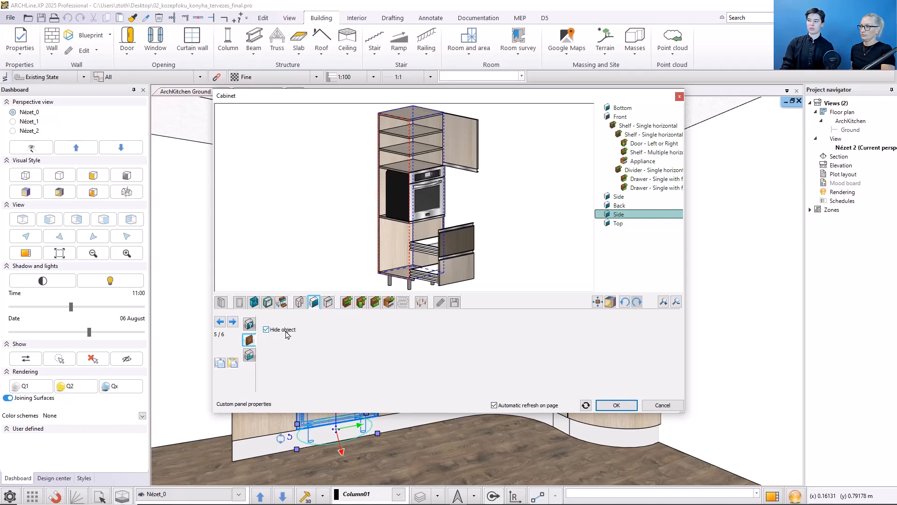
{"action": "left_click", "coordinate": [285, 331]}
{"action": "left_click", "coordinate": [285, 339]}
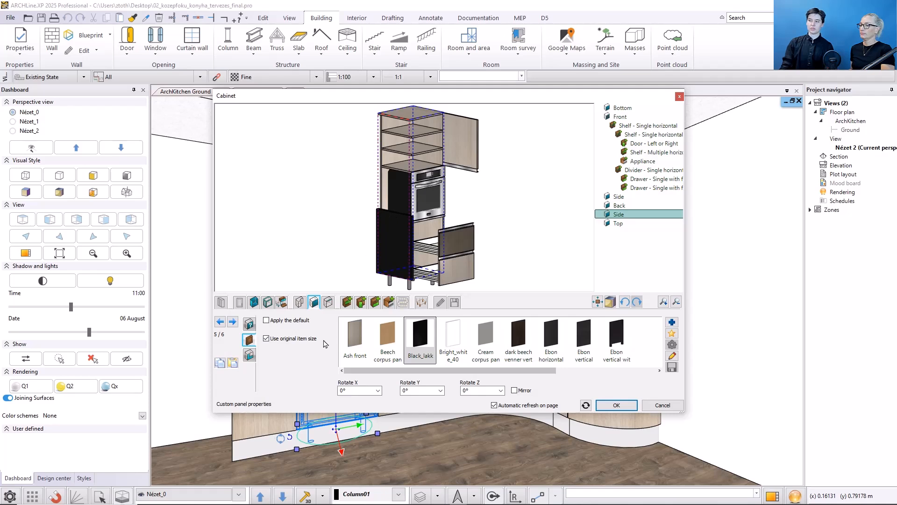
{"action": "left_click", "coordinate": [302, 341]}
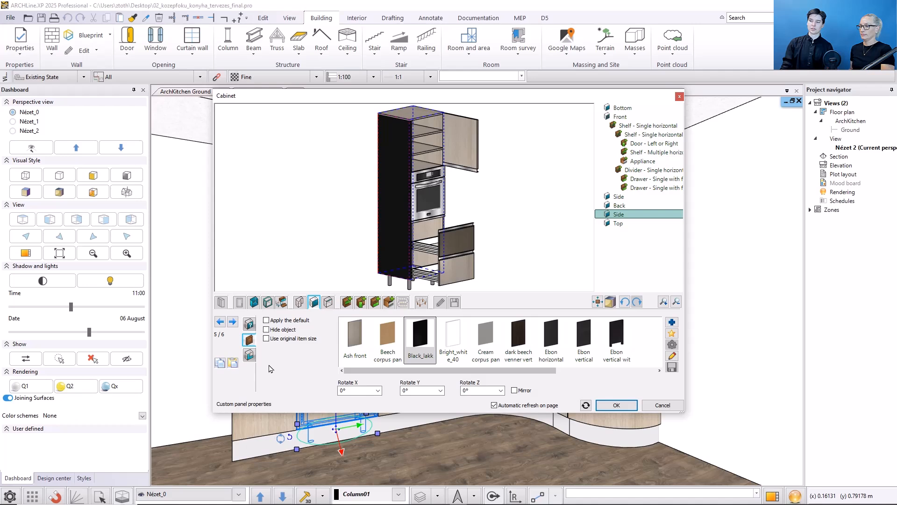
Step: Try the 400 nun grid profile on the side panel, and return the panel to the automatic profile and default object
{"action": "left_click", "coordinate": [248, 355]}
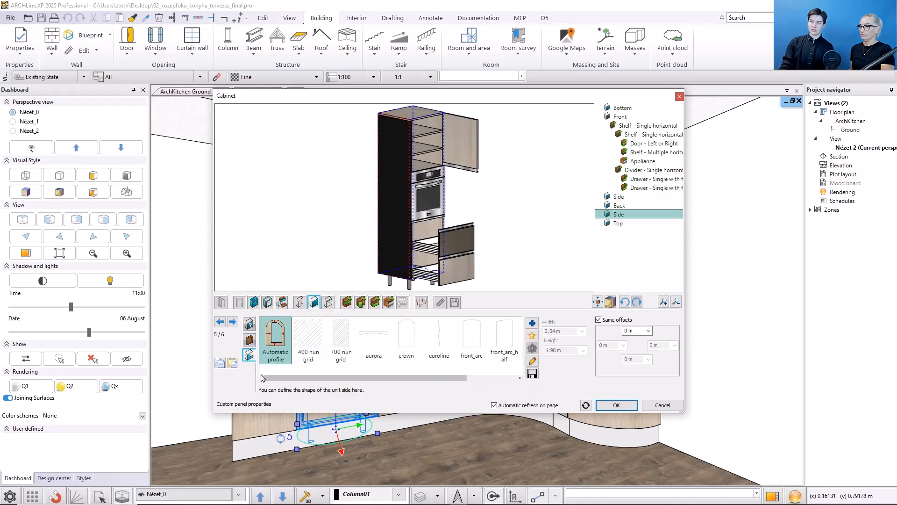
{"action": "left_click", "coordinate": [307, 340]}
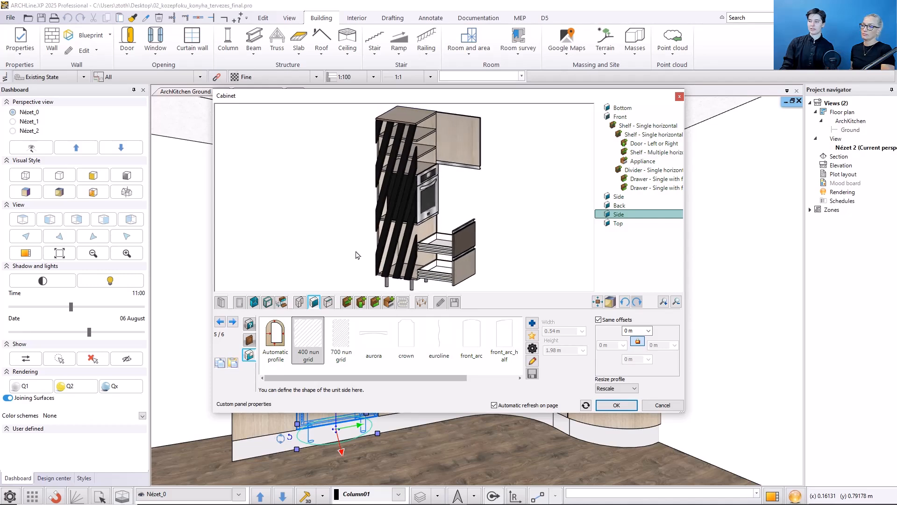
{"action": "left_click", "coordinate": [275, 340]}
{"action": "left_click", "coordinate": [249, 339]}
{"action": "left_click", "coordinate": [278, 321]}
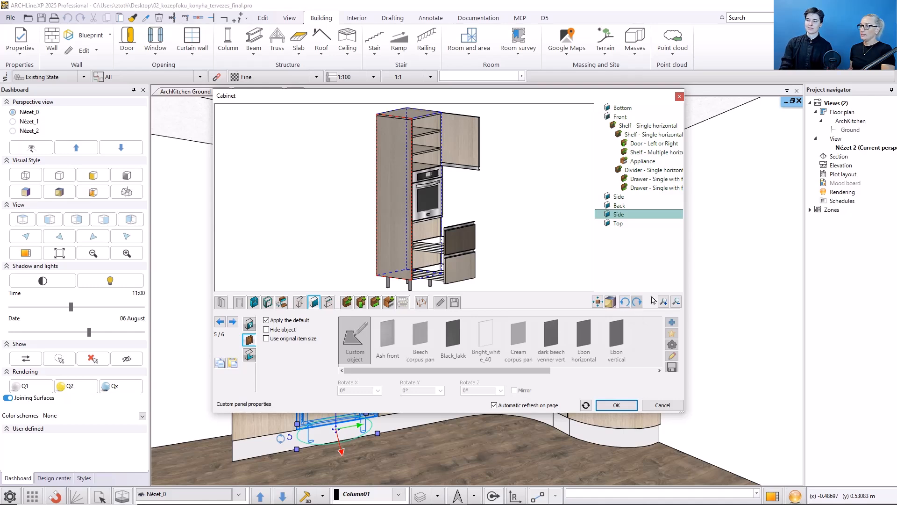
Step: Examine the custom edge connection options, going through the cabinet's first five edges
{"action": "left_click", "coordinate": [328, 302]}
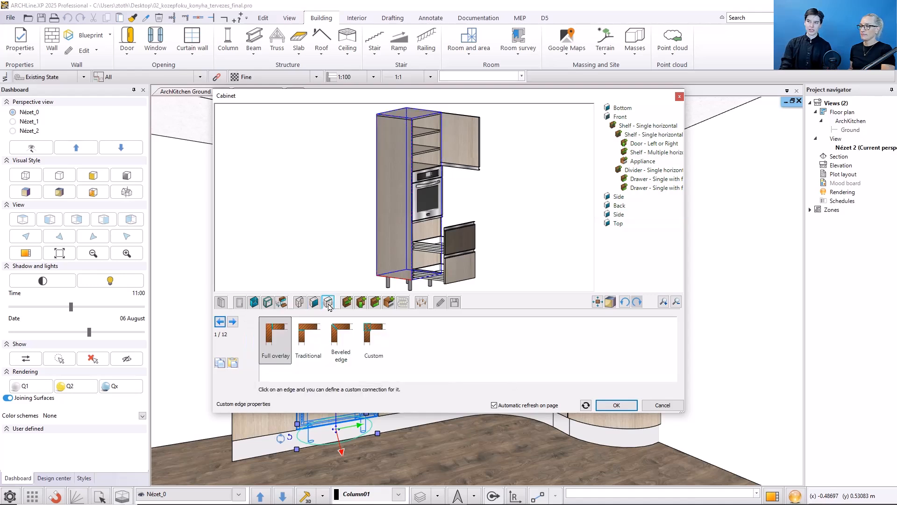
{"action": "left_click", "coordinate": [233, 321]}
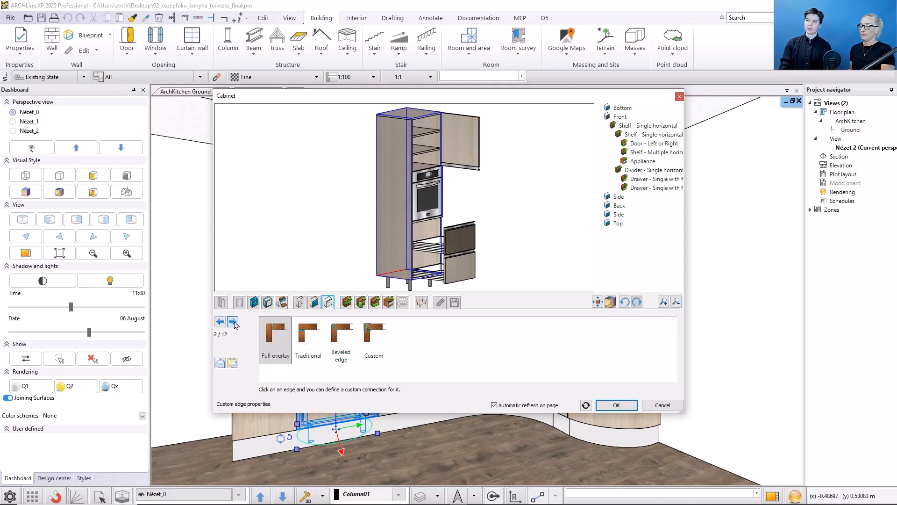
{"action": "left_click", "coordinate": [232, 322]}
{"action": "left_click", "coordinate": [232, 322]}
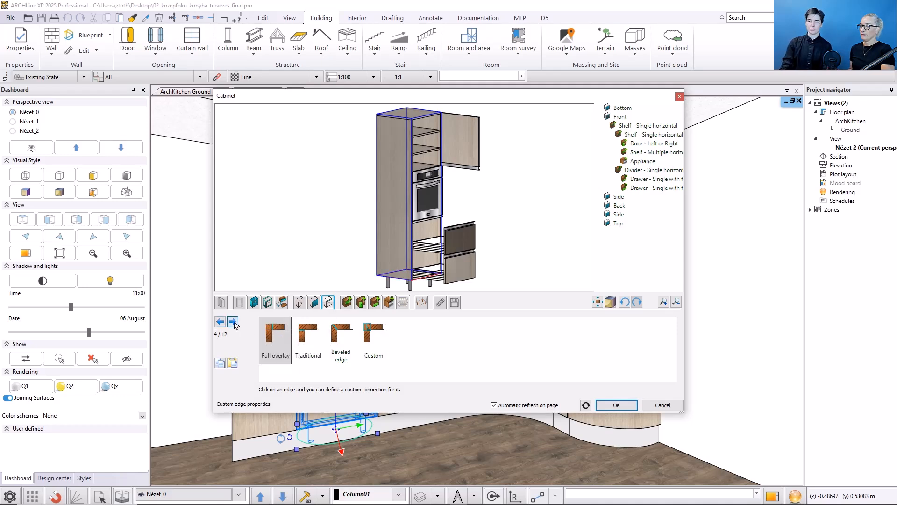
{"action": "left_click", "coordinate": [233, 322]}
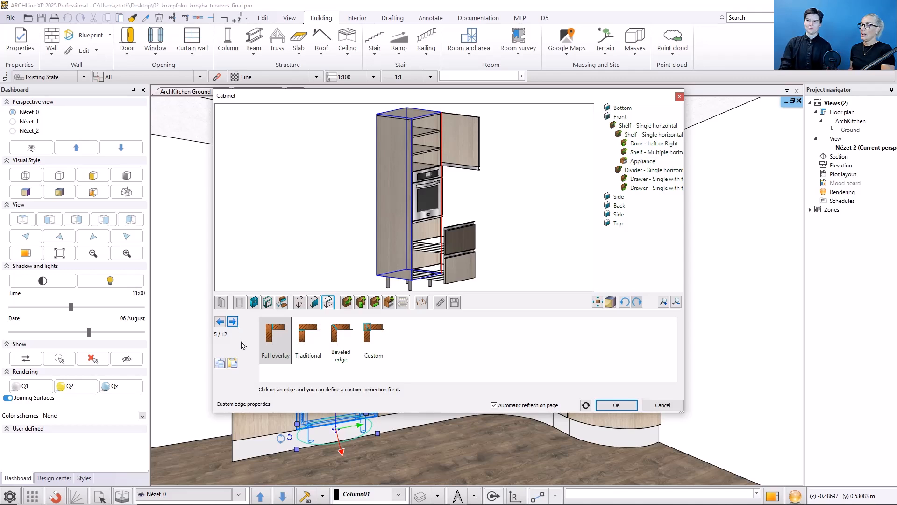
Step: Review the cabinet's divider and door settings and the lower drawer's front properties
{"action": "left_click", "coordinate": [347, 306]}
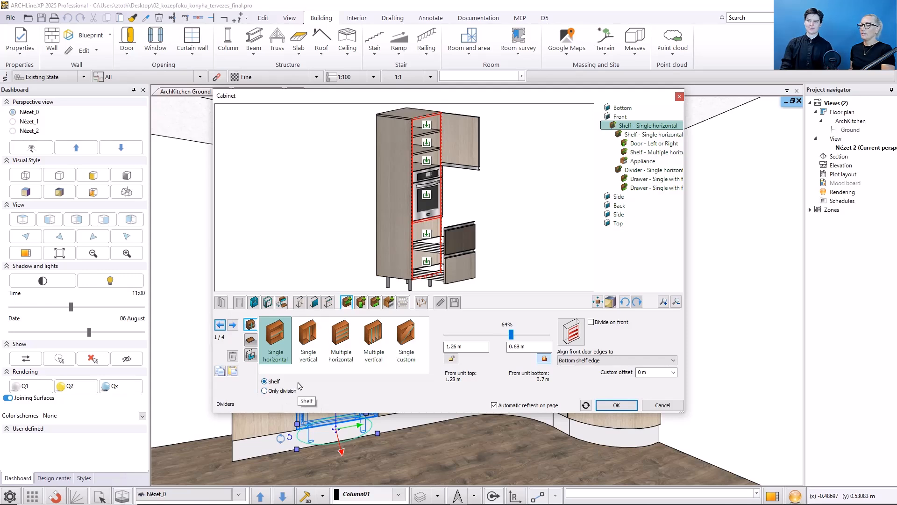
{"action": "left_click", "coordinate": [361, 304]}
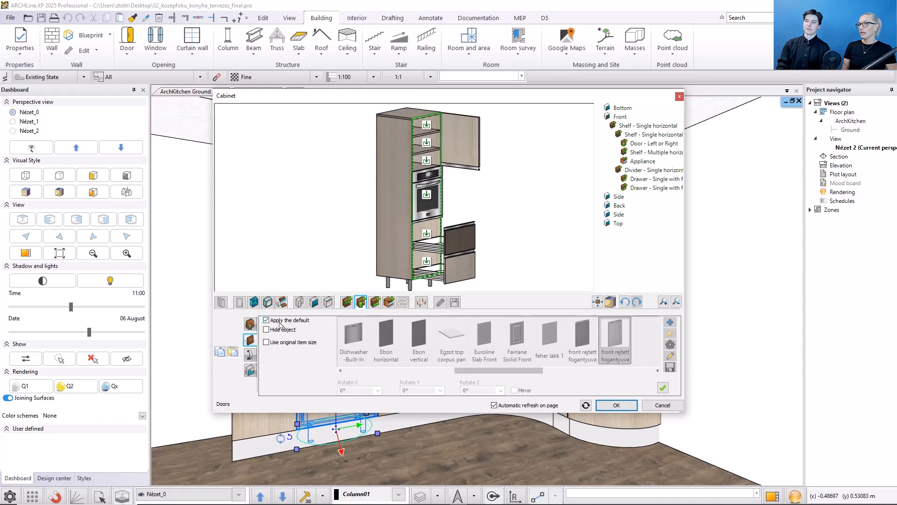
{"action": "left_click", "coordinate": [374, 302]}
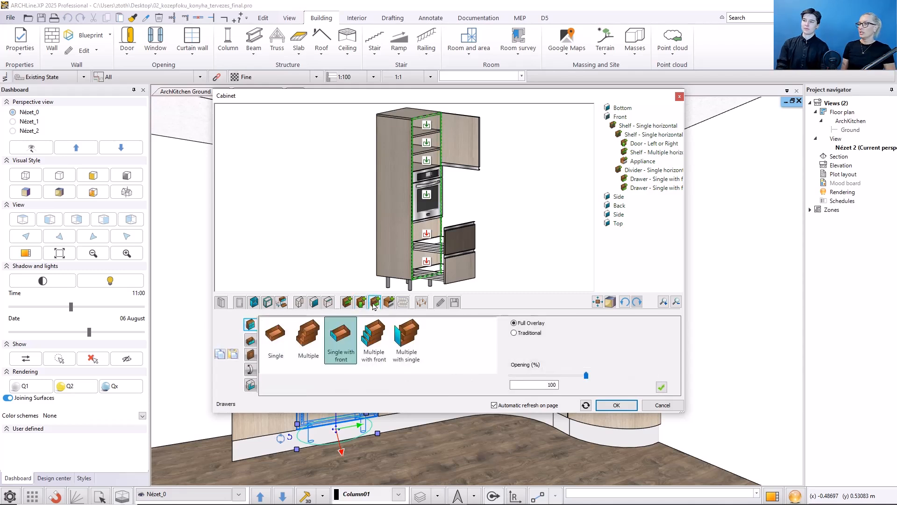
{"action": "left_click", "coordinate": [426, 262]}
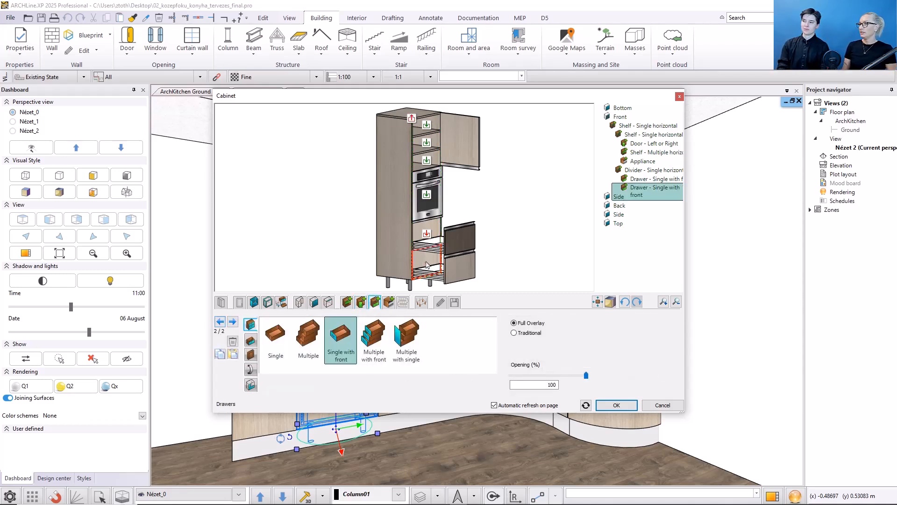
{"action": "left_click", "coordinate": [251, 354]}
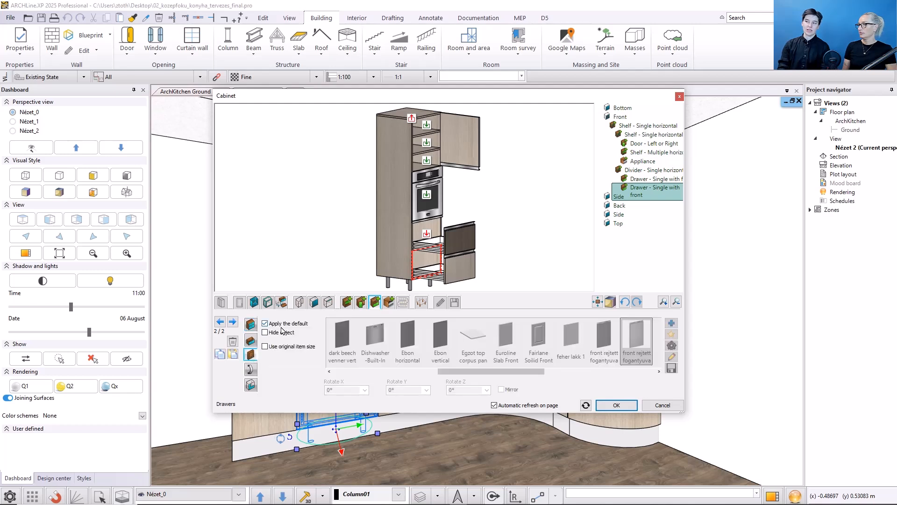
Step: Change the upper drawer's type to Multiple with single front and inspect it up close
{"action": "left_click", "coordinate": [233, 322]}
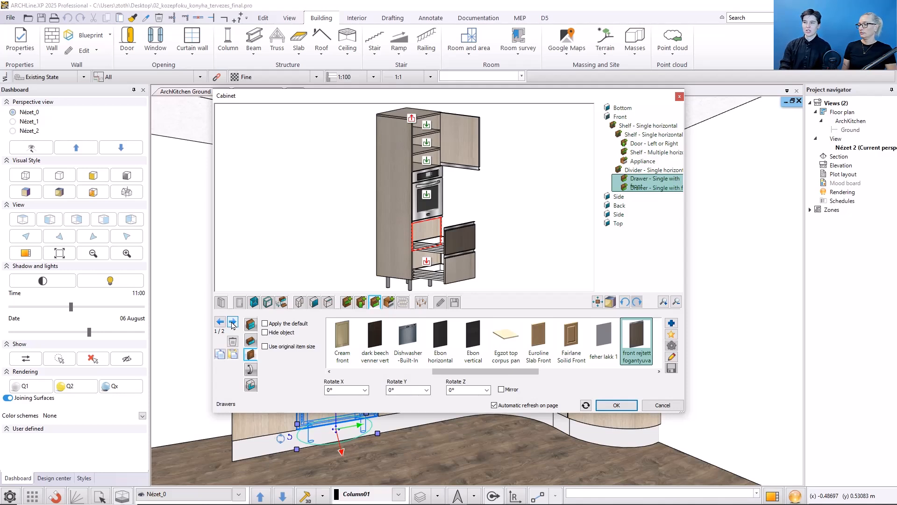
{"action": "left_click", "coordinate": [251, 323]}
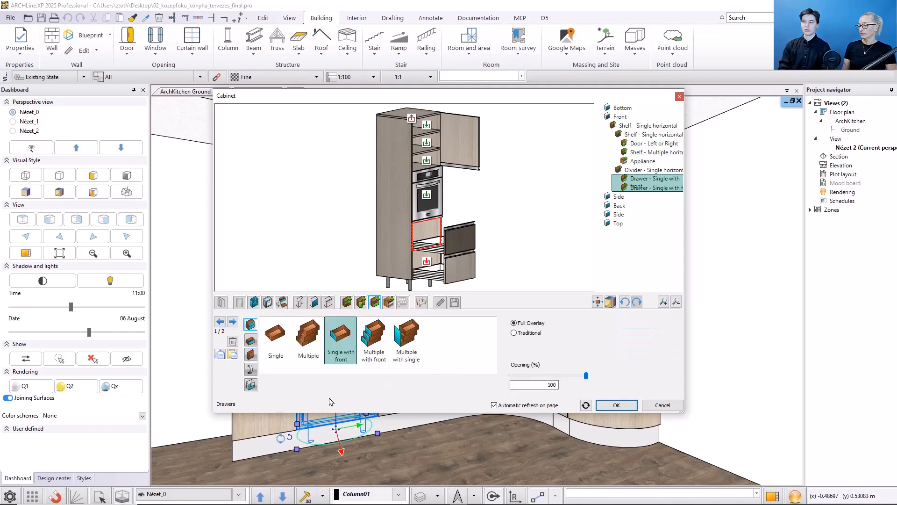
{"action": "left_click", "coordinate": [403, 346]}
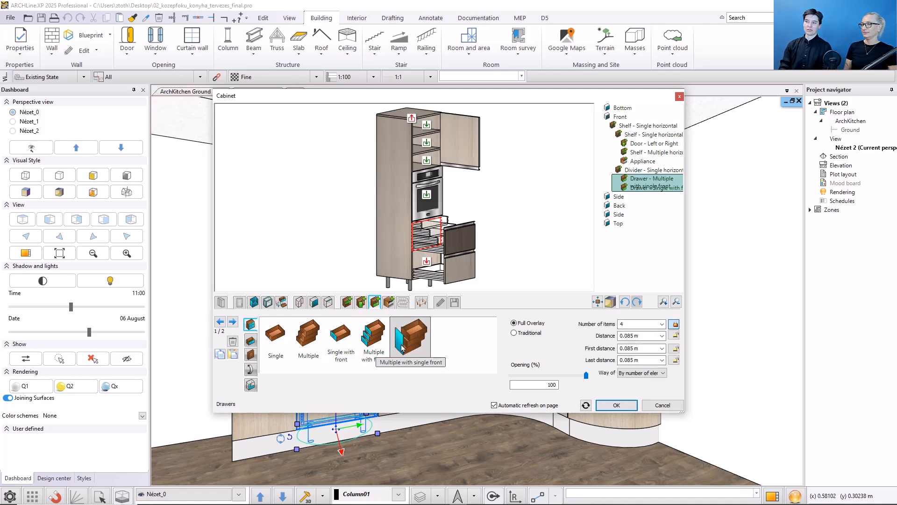
{"action": "scroll", "coordinate": [441, 220], "scroll_direction": "up", "scroll_amount": 3}
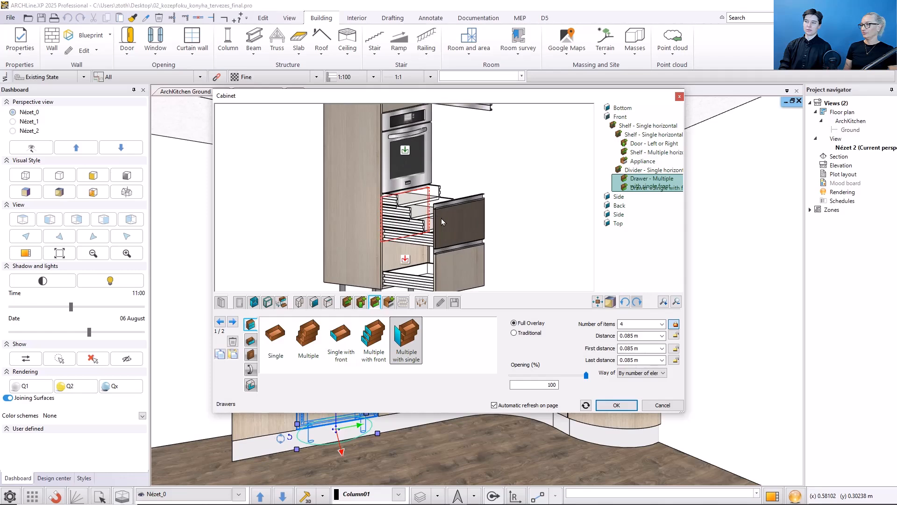
Step: Set the upper drawer's number of items to 2 and reduce its opening to 88%
{"action": "double_click", "coordinate": [621, 324]}
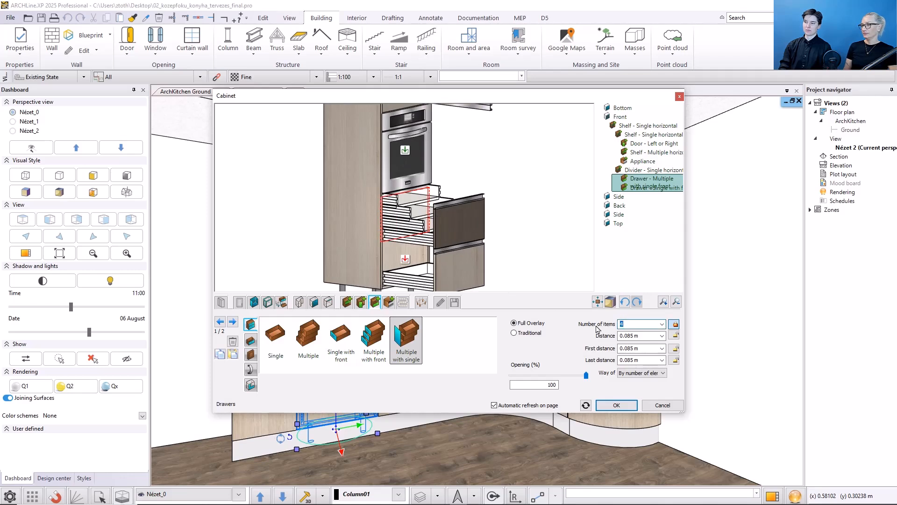
{"action": "type", "text": "2"}
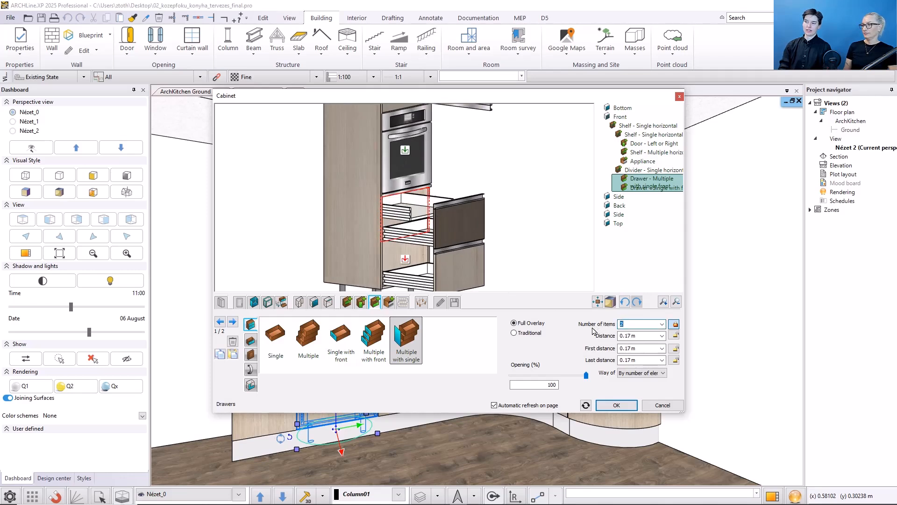
{"action": "left_click_drag", "start_coordinate": [586, 375], "coordinate": [575, 383]}
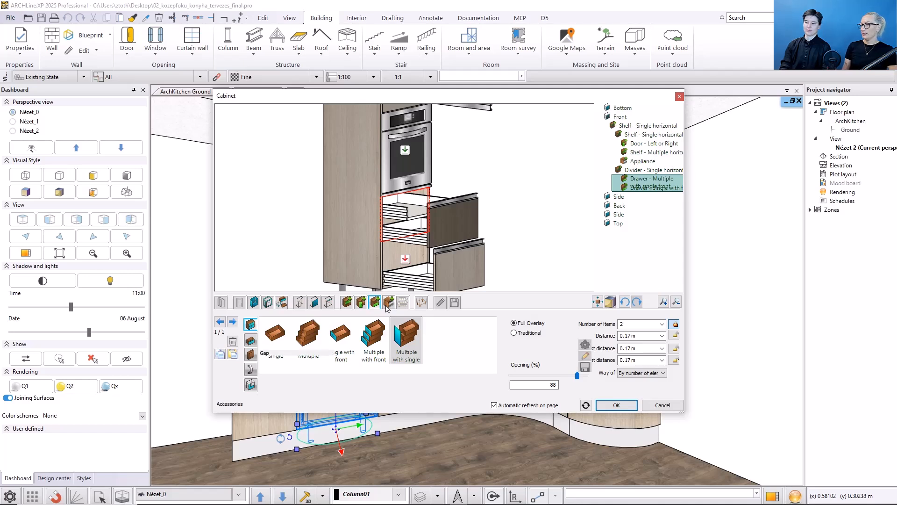
Step: Try the original item size on the built-in oven, restore its fitted size and check the gap settings
{"action": "left_click", "coordinate": [388, 303]}
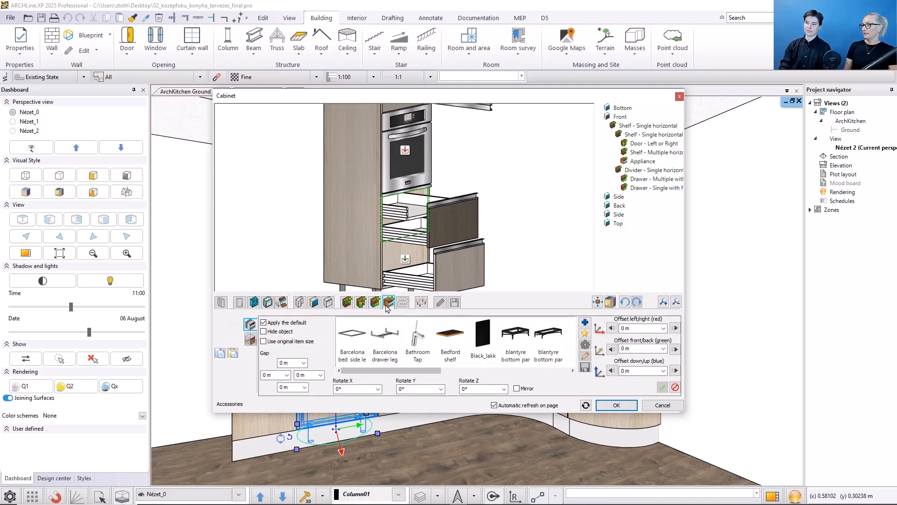
{"action": "left_click", "coordinate": [405, 150]}
{"action": "scroll", "coordinate": [492, 248], "scroll_direction": "down", "scroll_amount": 3}
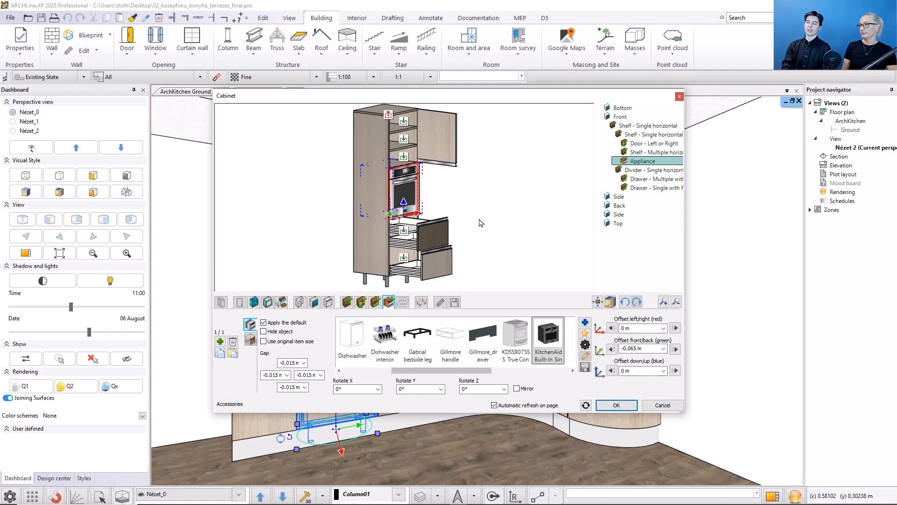
{"action": "left_click", "coordinate": [298, 345]}
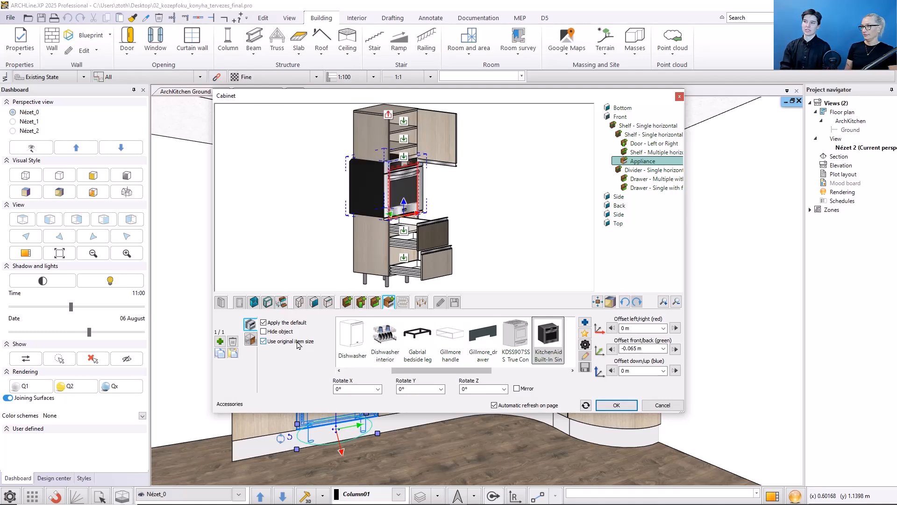
{"action": "left_click", "coordinate": [298, 343]}
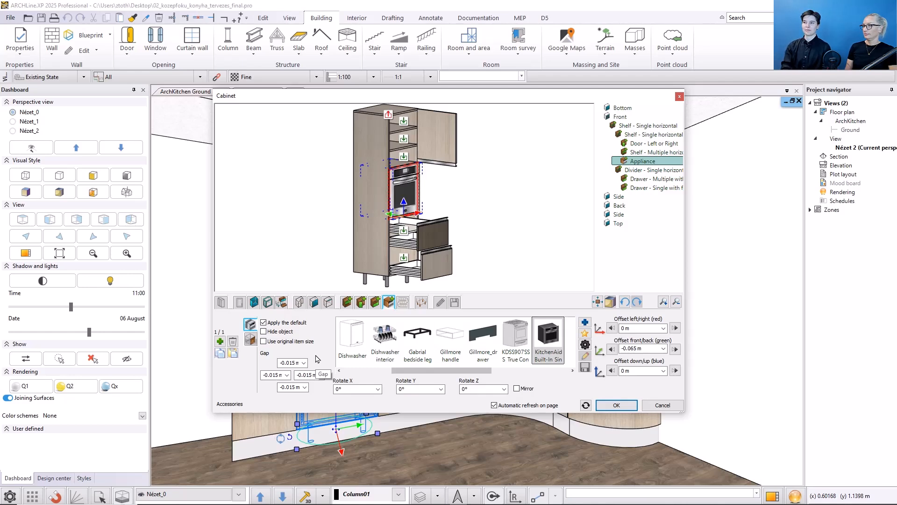
{"action": "left_click", "coordinate": [290, 362]}
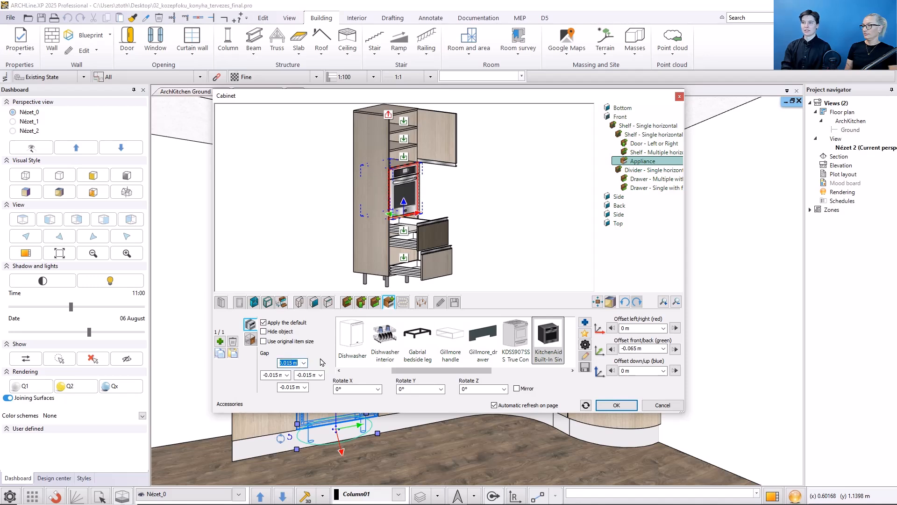
Step: Try the Left or Right front on the oven compartment, and return it to the type without a front
{"action": "left_click", "coordinate": [251, 340]}
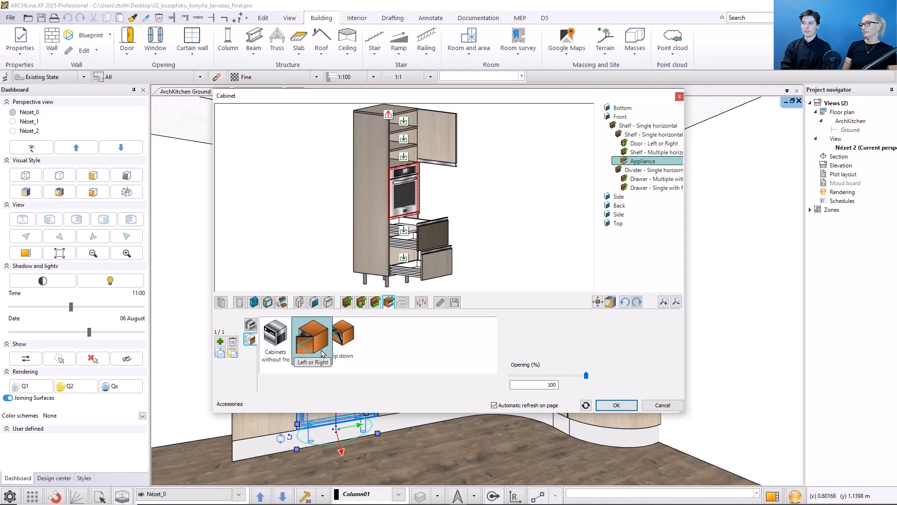
{"action": "left_click", "coordinate": [323, 357]}
{"action": "left_click", "coordinate": [521, 355]}
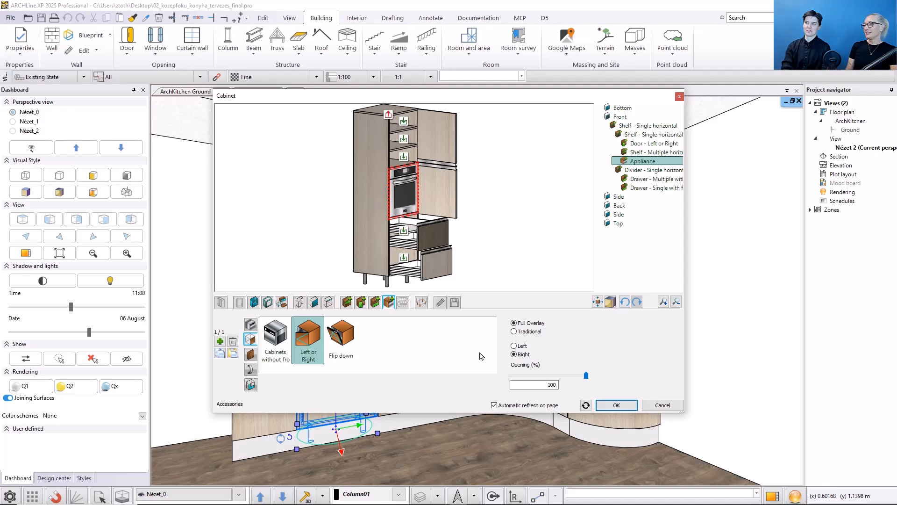
{"action": "left_click", "coordinate": [275, 340]}
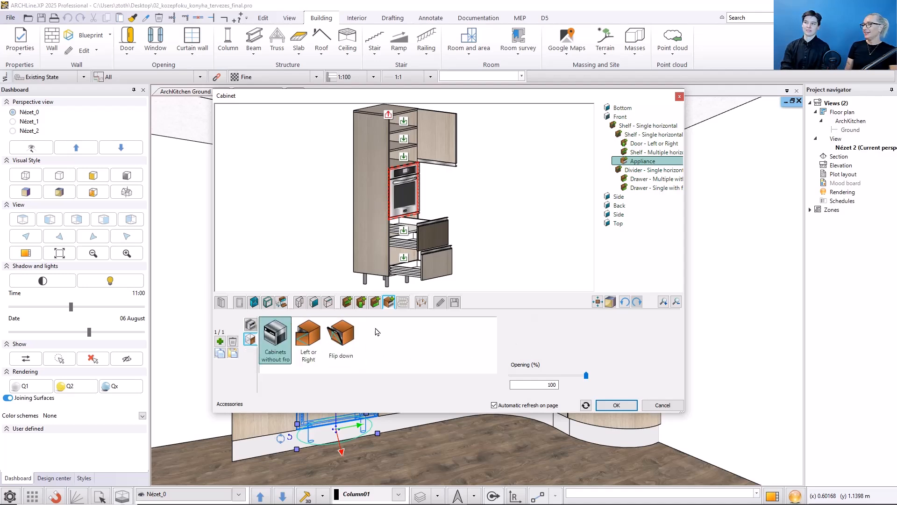
Step: Examine the size and lighting parameters of the cabinet's LED light
{"action": "left_click", "coordinate": [403, 303]}
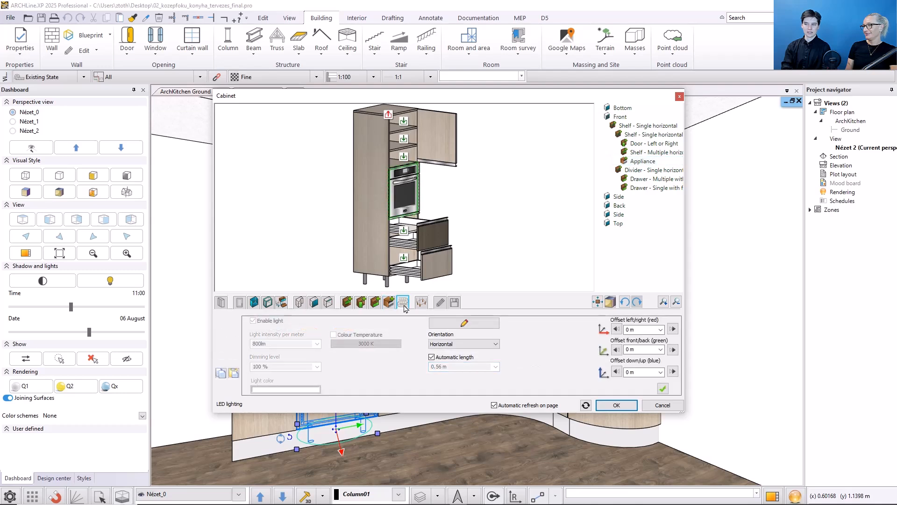
{"action": "left_click", "coordinate": [447, 326]}
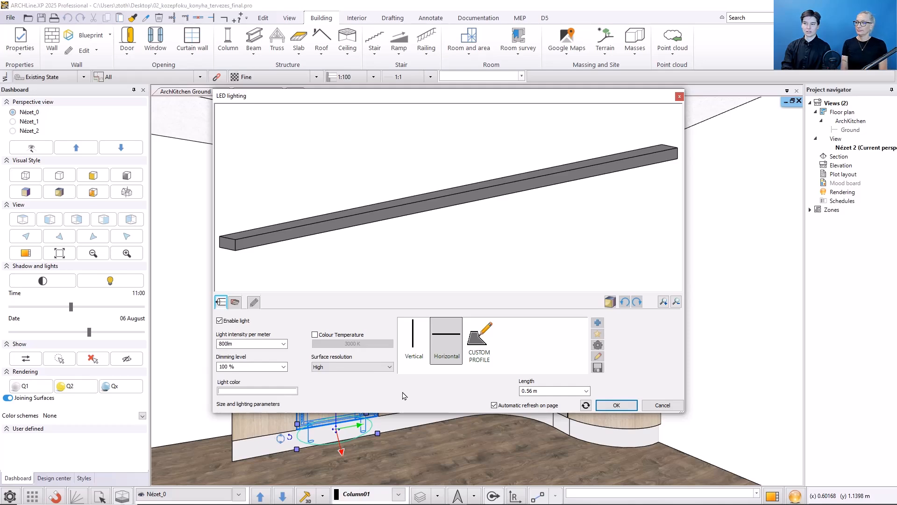
{"action": "left_click", "coordinate": [617, 405]}
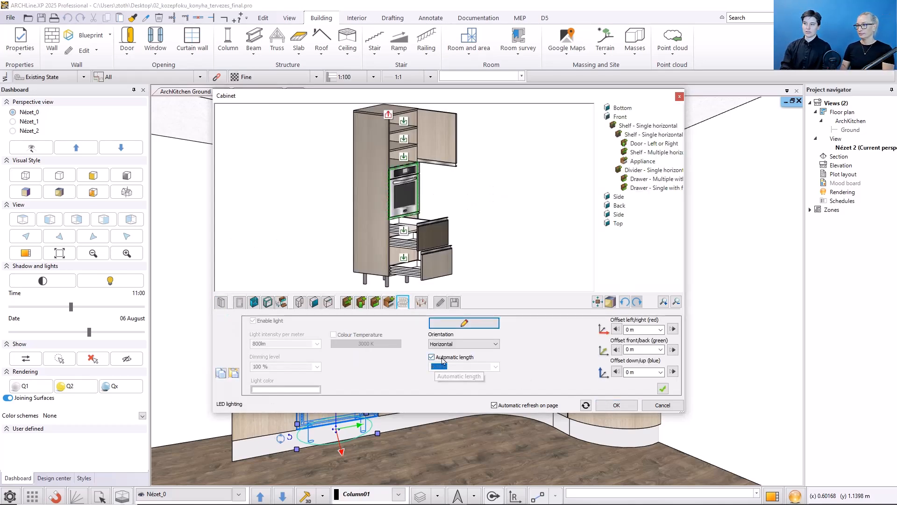
Step: Add a horizontal LED light to the top shelf compartment, offset 0.5 m front/back and 0.19 m down/up
{"action": "left_click_drag", "start_coordinate": [431, 155], "coordinate": [376, 124]}
{"action": "scroll", "coordinate": [404, 112], "scroll_direction": "up", "scroll_amount": 3}
{"action": "middle_click_drag", "start_coordinate": [403, 112], "coordinate": [405, 146]}
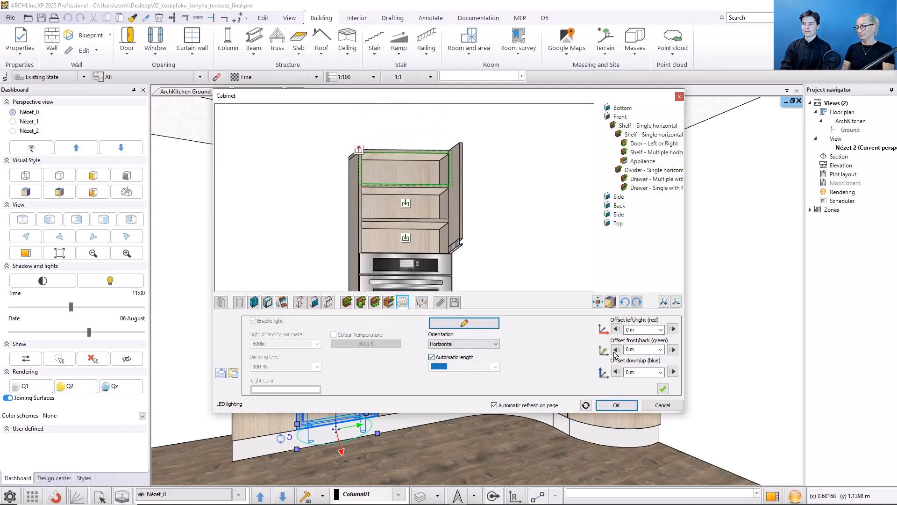
{"action": "left_click", "coordinate": [637, 349]}
{"action": "type", "text": "0,5"}
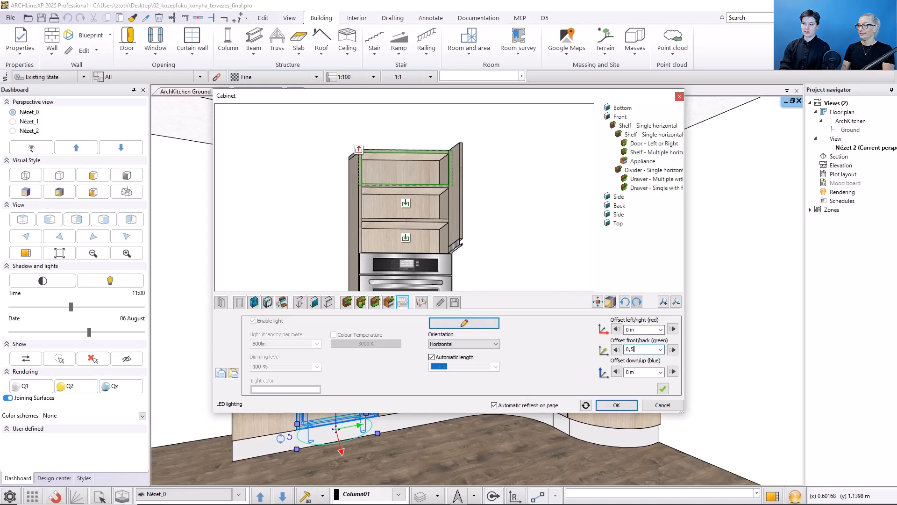
{"action": "key", "text": "Tab"}
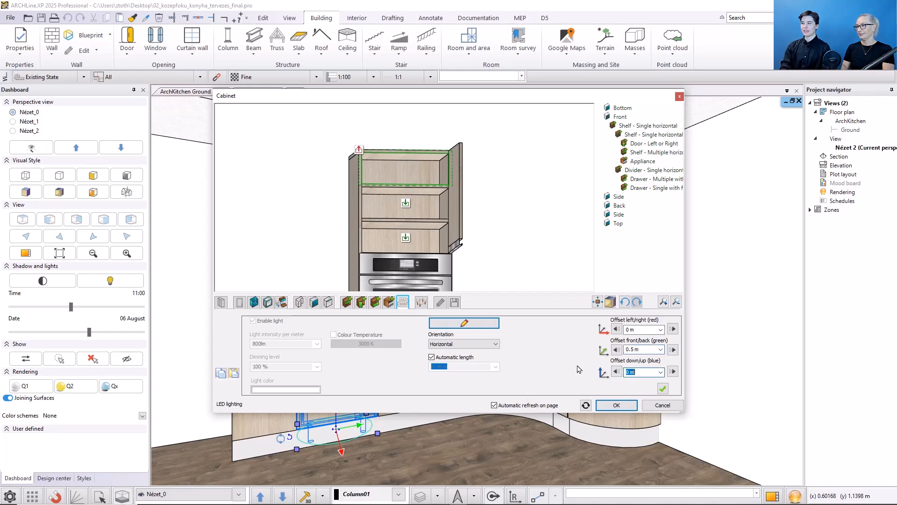
{"action": "type", "text": "0,19"}
{"action": "key", "text": "Return"}
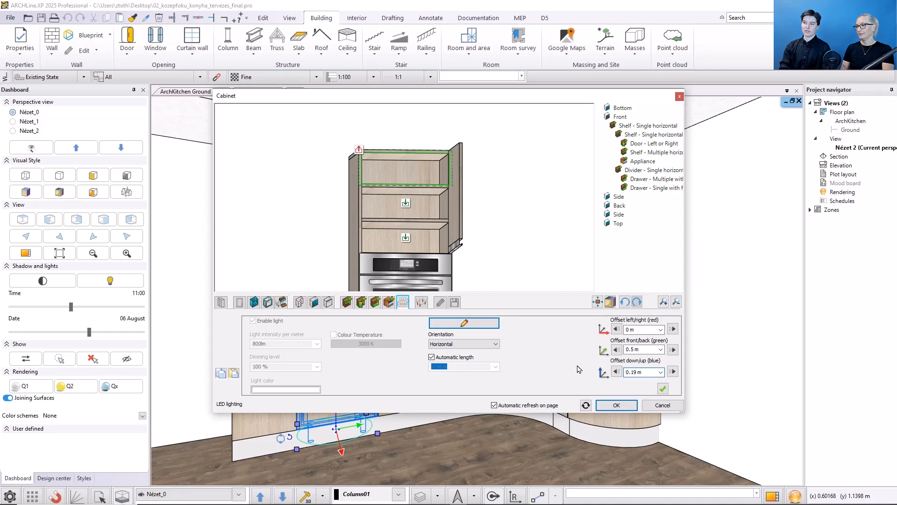
{"action": "left_click", "coordinate": [663, 389]}
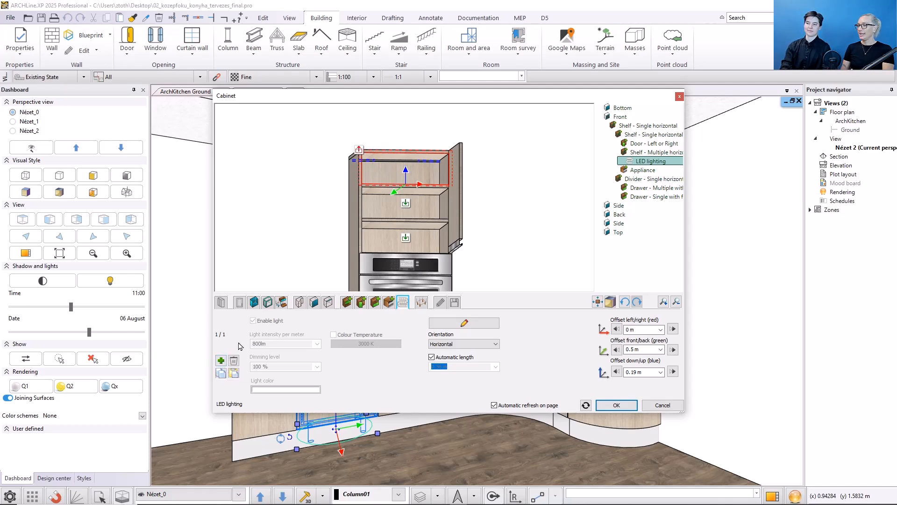
Step: Set the same offset of 0.05 m on all sides for the cabinet's corner legs
{"action": "left_click", "coordinate": [422, 303]}
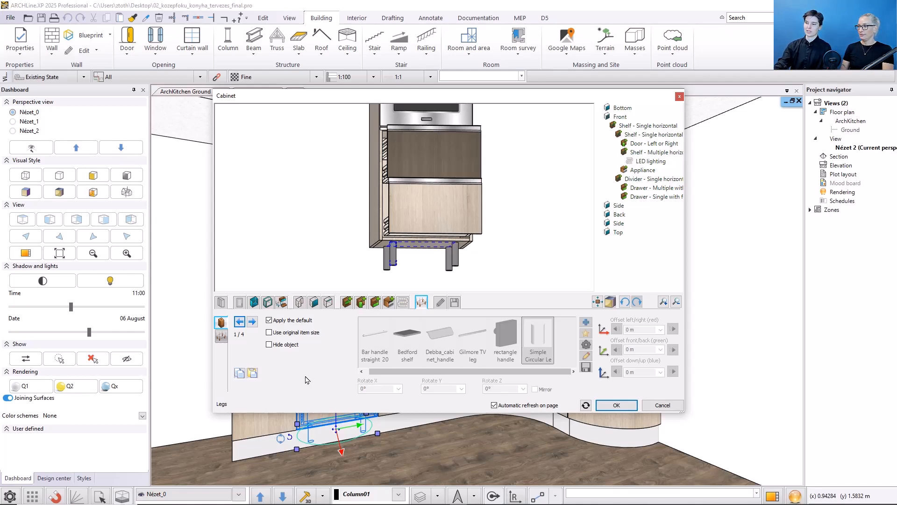
{"action": "left_click", "coordinate": [220, 336]}
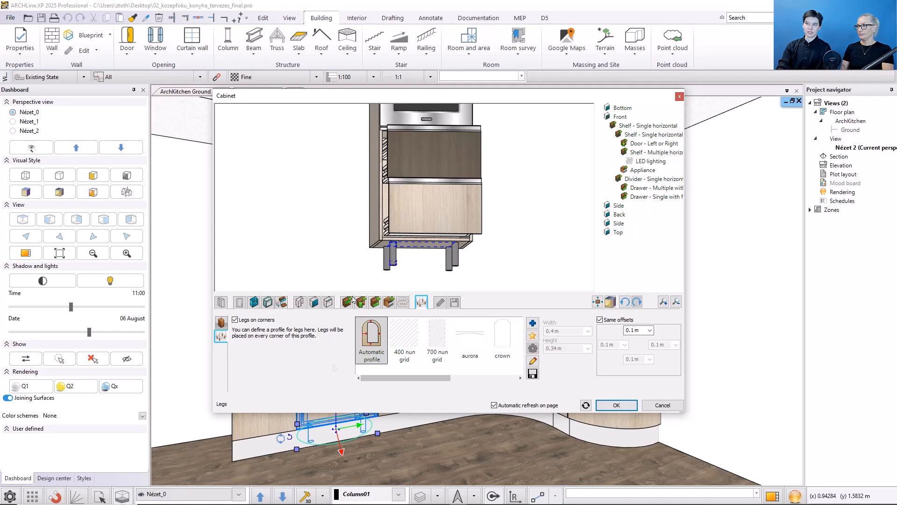
{"action": "double_click", "coordinate": [625, 331]}
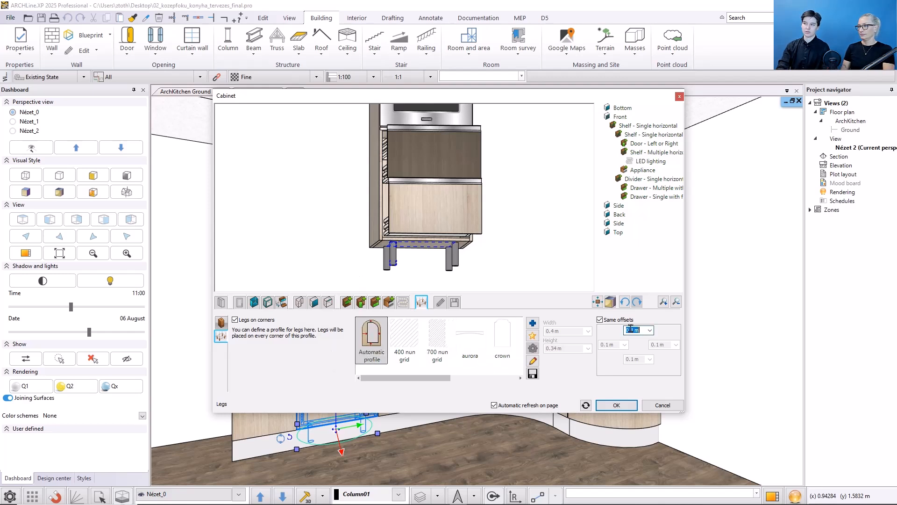
{"action": "type", "text": "0,05"}
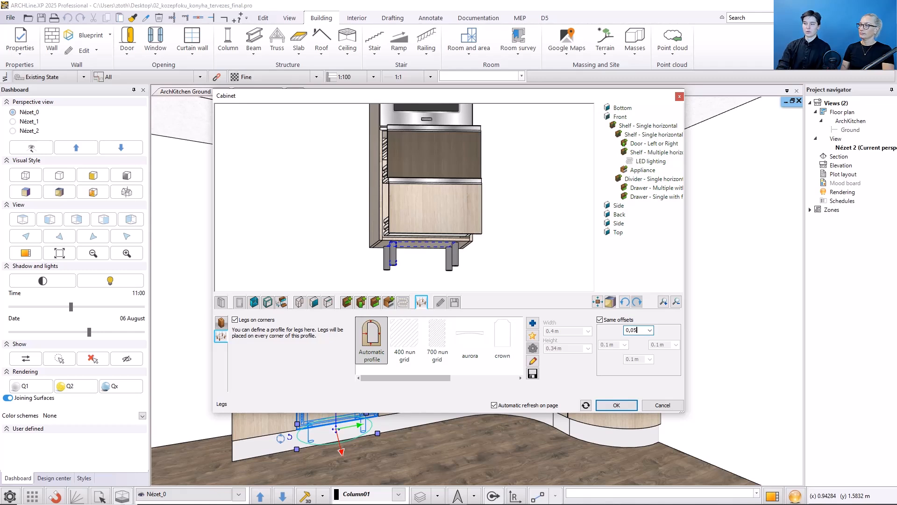
{"action": "key", "text": "Return"}
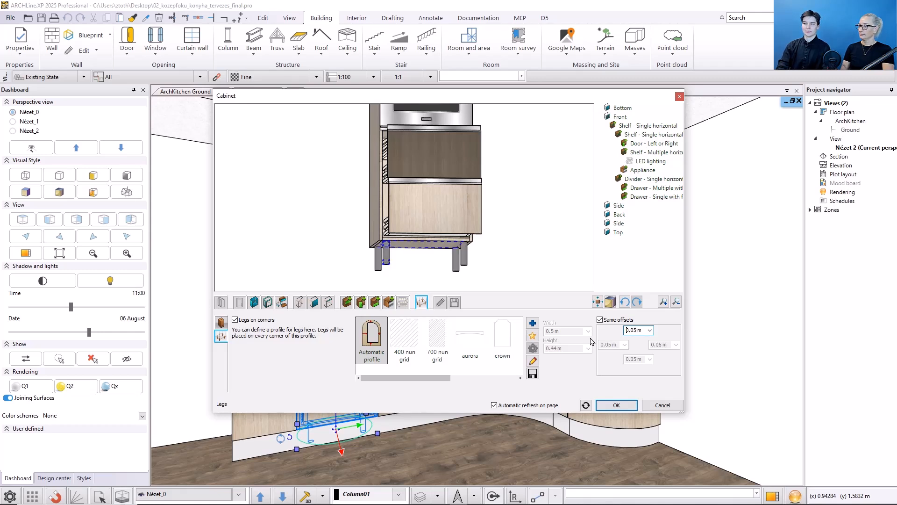
Step: Try the Top View, Simplified and Symbol options for the cabinet's 2D representation
{"action": "left_click", "coordinate": [442, 302]}
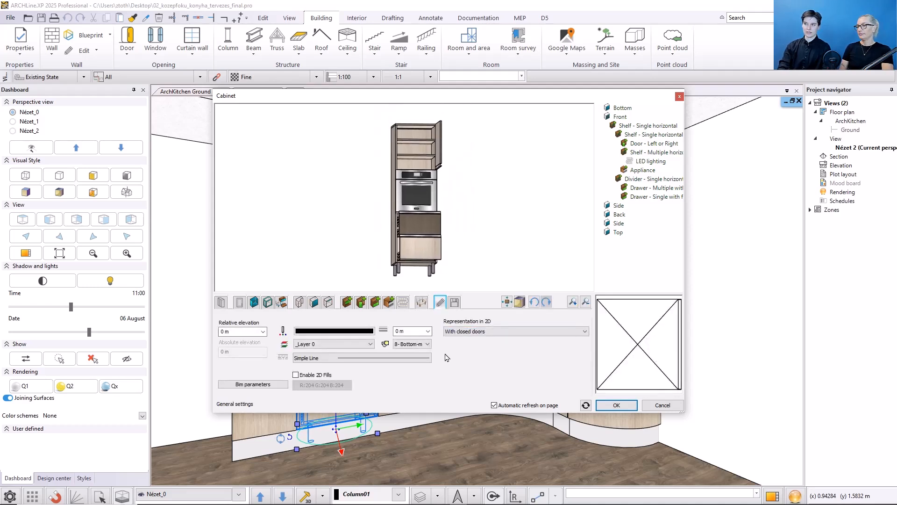
{"action": "left_click", "coordinate": [469, 332]}
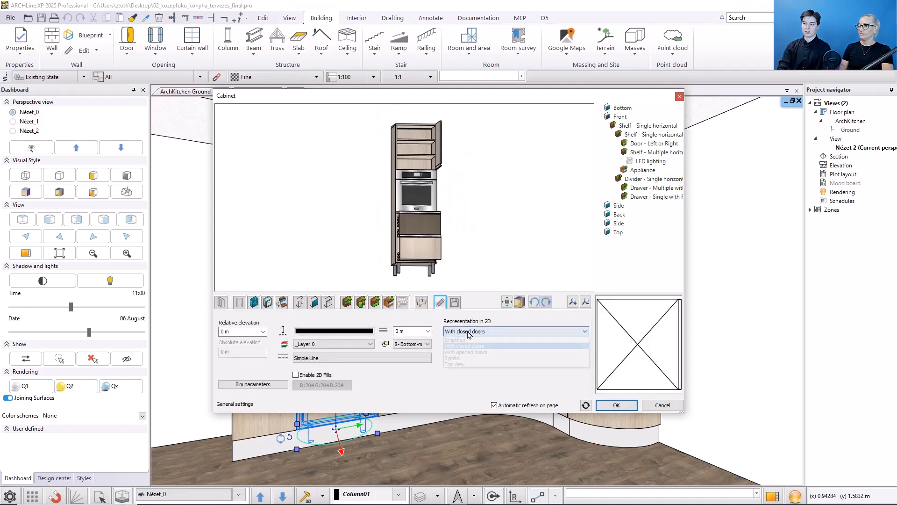
{"action": "left_click", "coordinate": [455, 364]}
{"action": "left_click", "coordinate": [482, 332]}
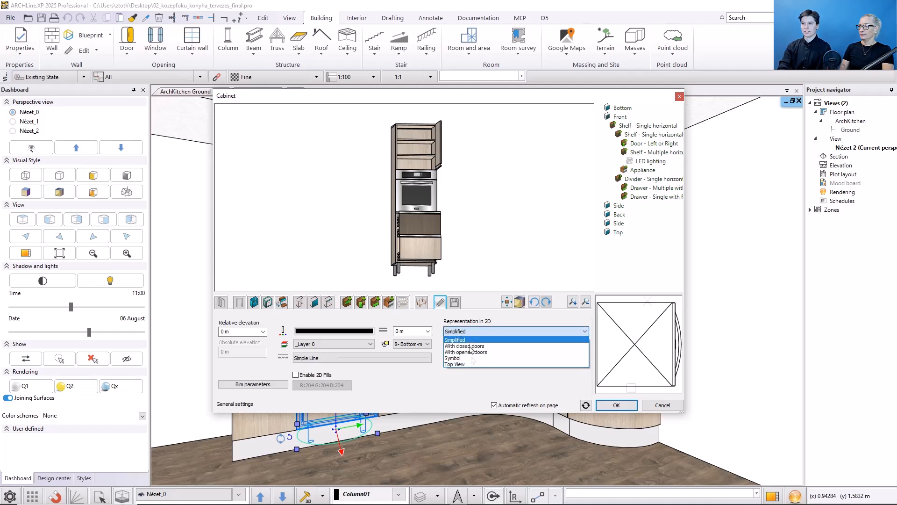
{"action": "left_click", "coordinate": [481, 340]}
{"action": "left_click", "coordinate": [483, 333]}
{"action": "left_click", "coordinate": [472, 356]}
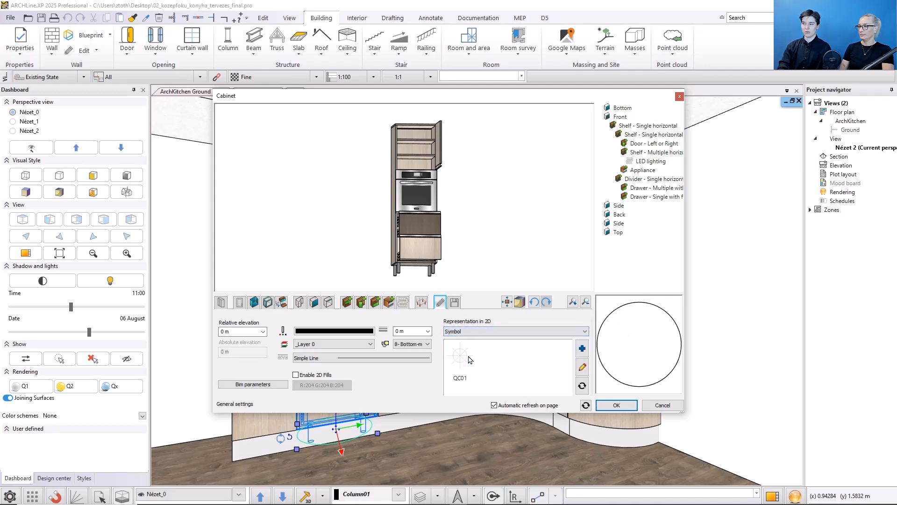
Step: Look through the general symbol groups without choosing one, and return the 2D representation to With closed doors
{"action": "left_click", "coordinate": [581, 348]}
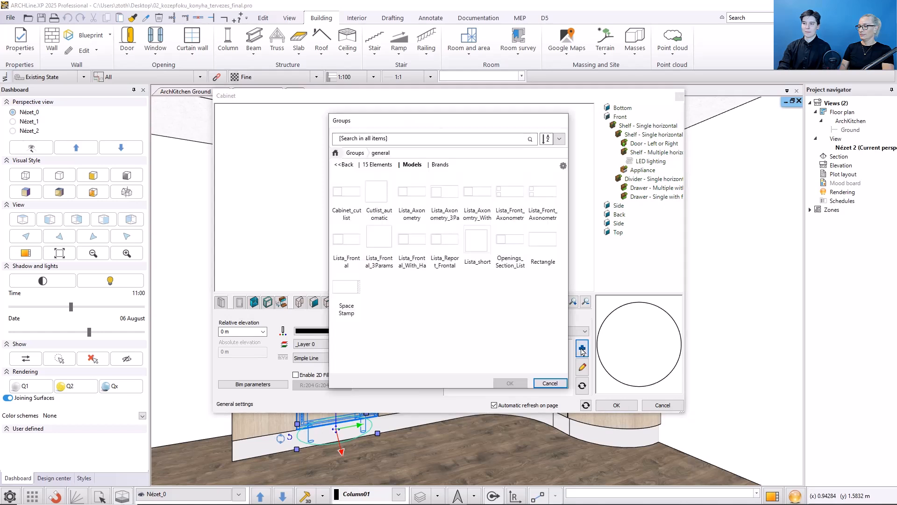
{"action": "left_click", "coordinate": [551, 384]}
{"action": "left_click", "coordinate": [522, 332]}
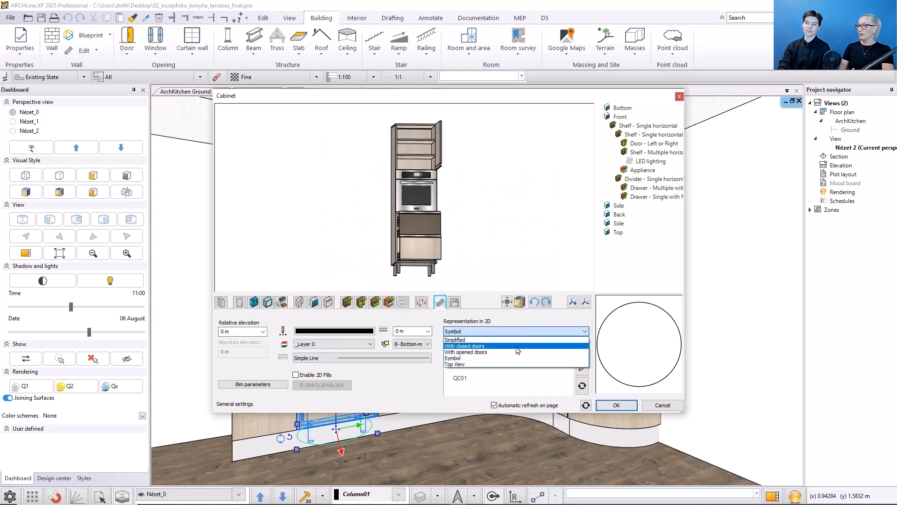
{"action": "left_click", "coordinate": [491, 347]}
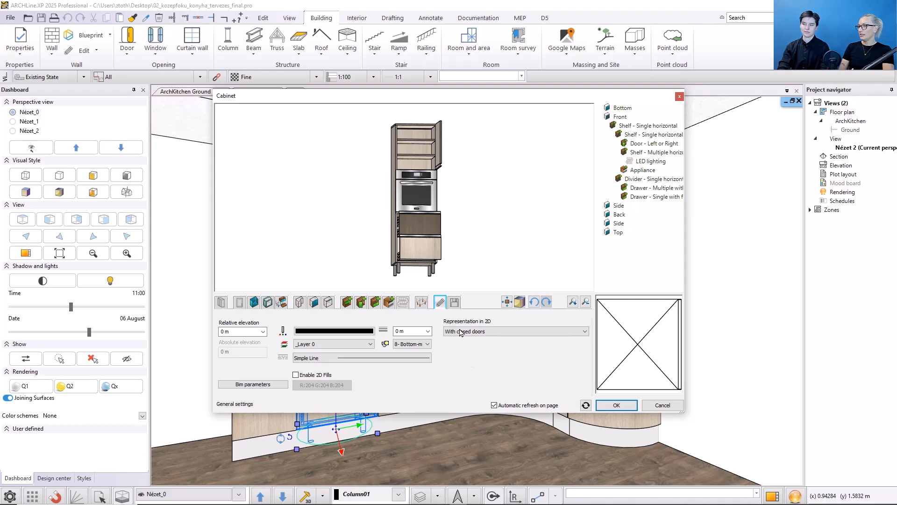
Step: Start saving the modified oven cabinet as a new item in the library
{"action": "left_click", "coordinate": [457, 303]}
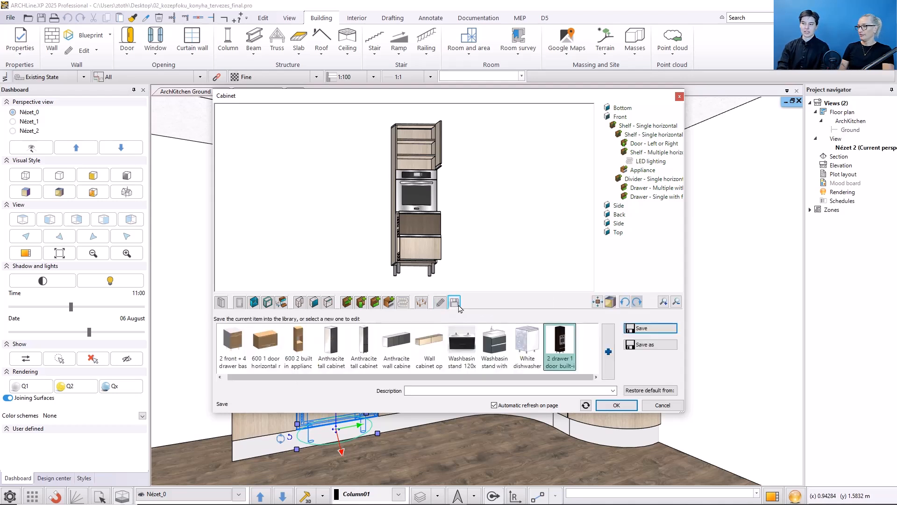
{"action": "left_click", "coordinate": [654, 344]}
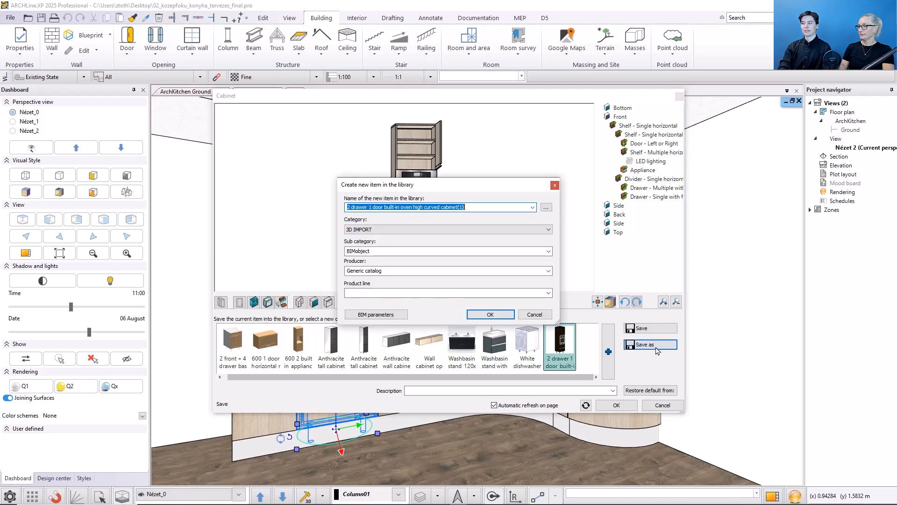